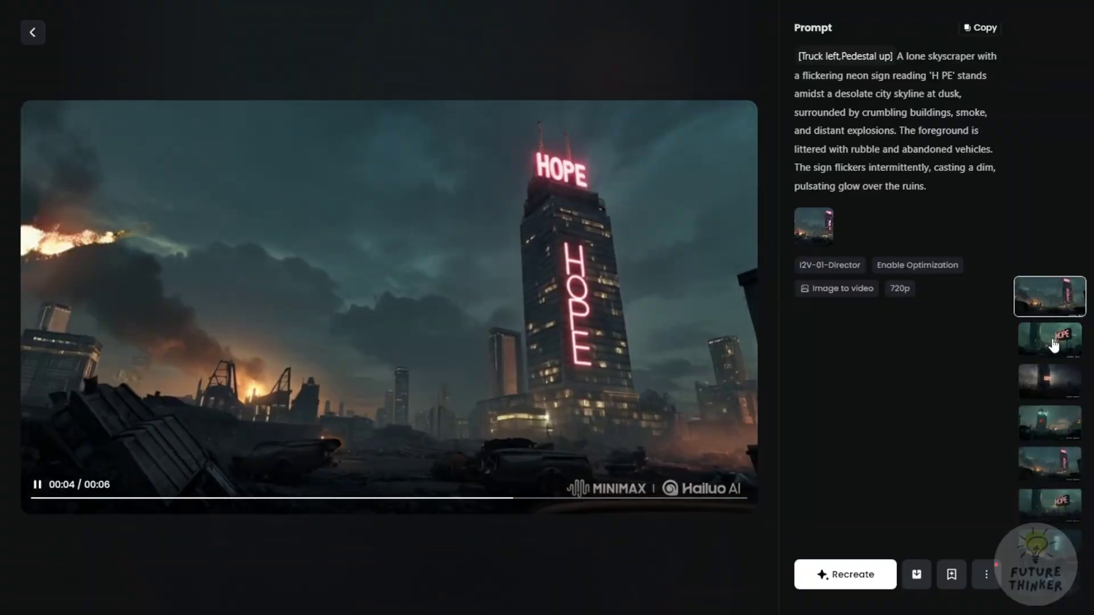
Step: Play the HOPE billboard clip from its thumbnail
left_click(1047, 321)
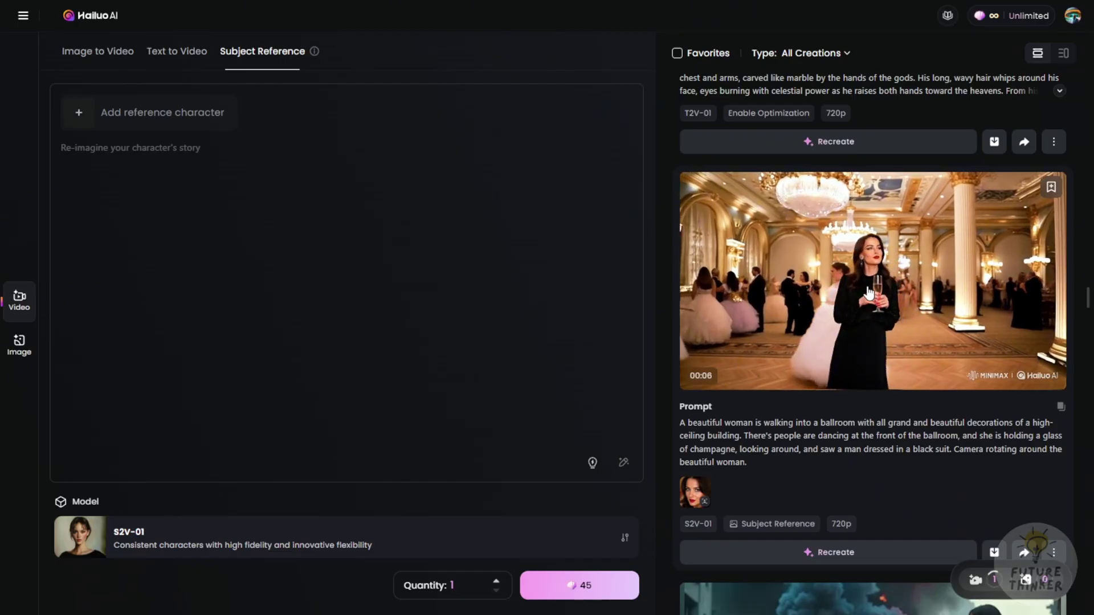
Step: Watch the ballroom subject-reference video, then close it
left_click(866, 285)
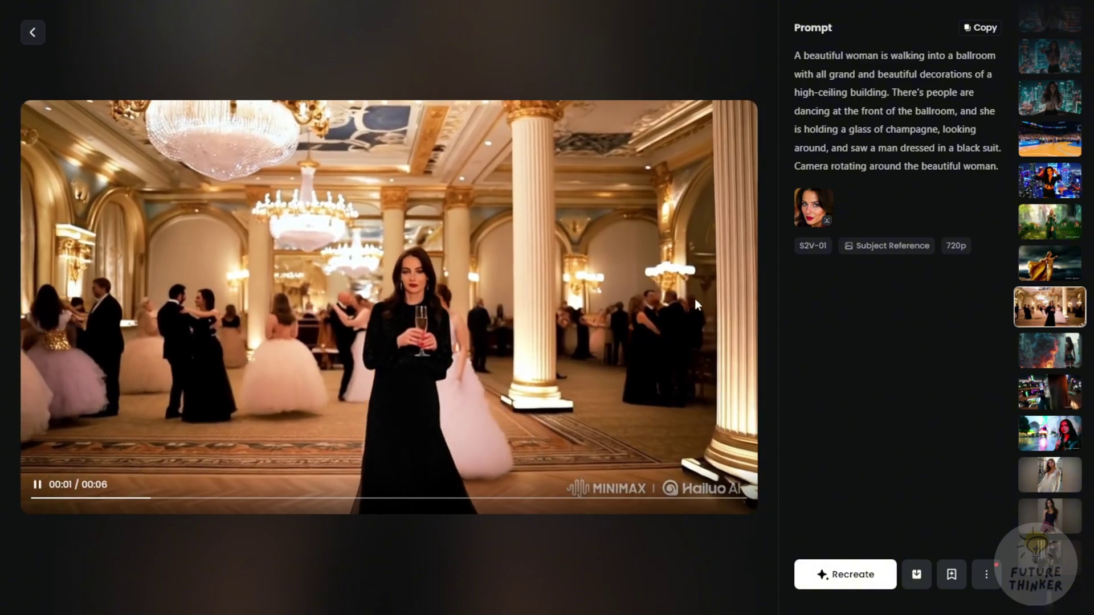
left_click(36, 36)
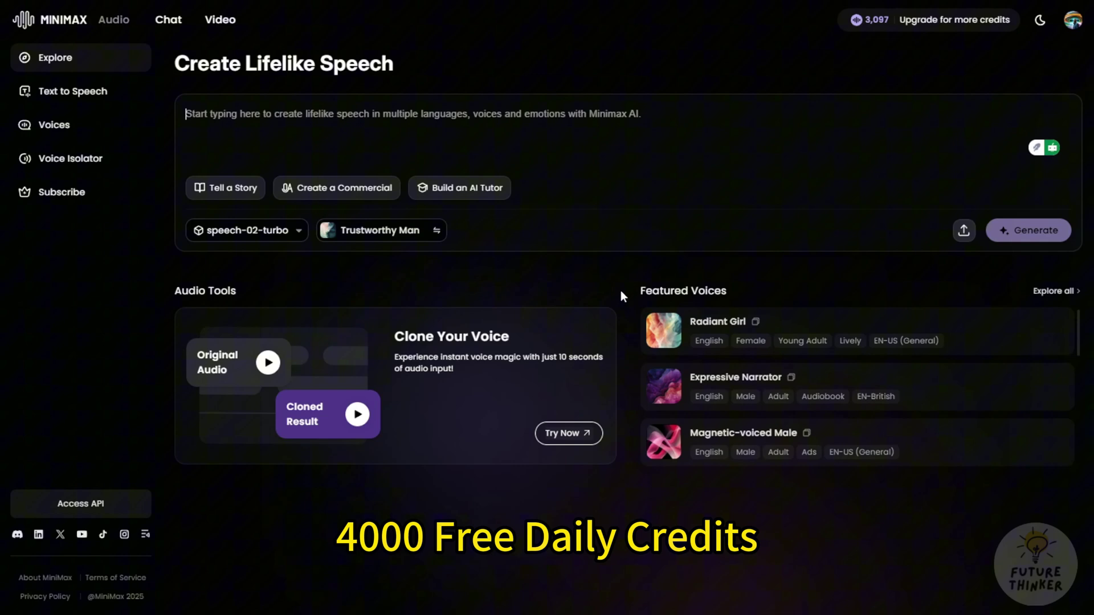
Step: Check the subscription plans, with Free as current, and return to the speech creation page
left_click(880, 30)
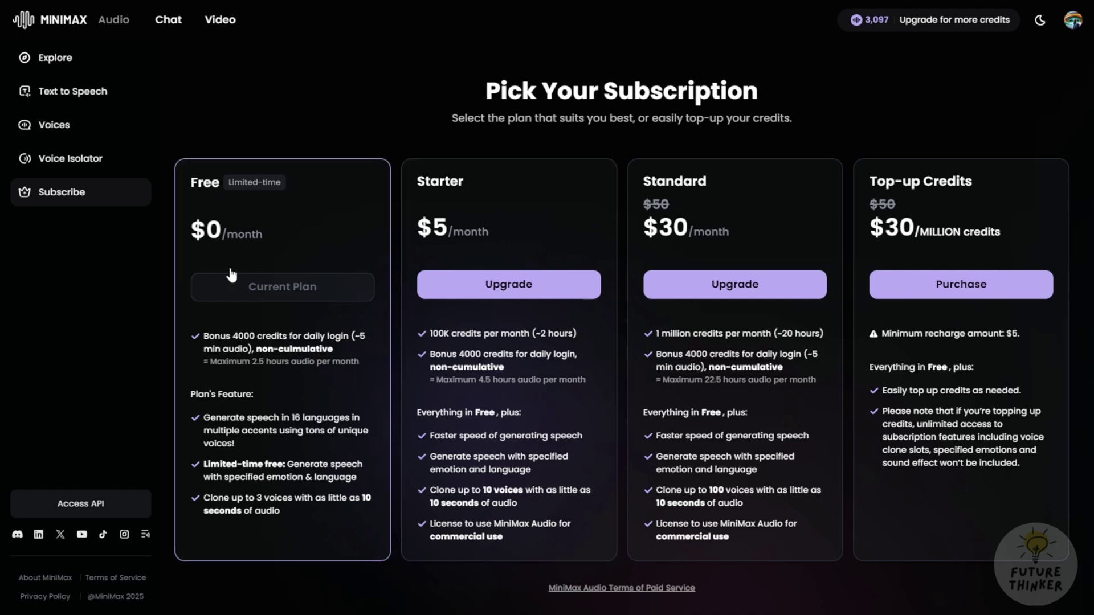
left_click(84, 65)
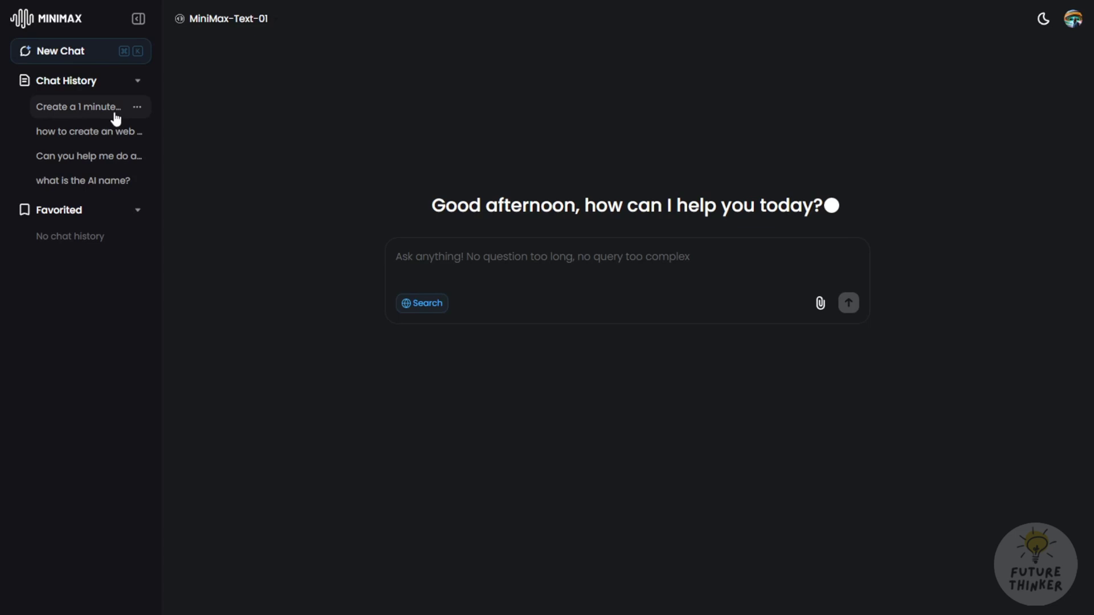
Step: Reopen the 'Echoes of a Fallen City' story chat with the history sidebar hidden
left_click(123, 112)
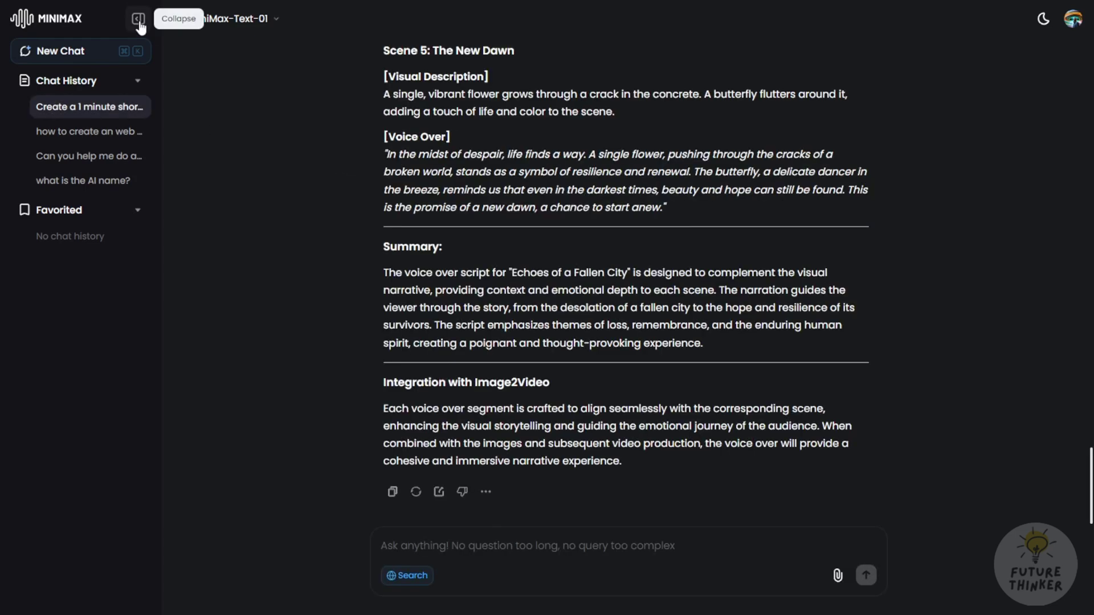
left_click(138, 19)
scroll(454, 268, "up", 9)
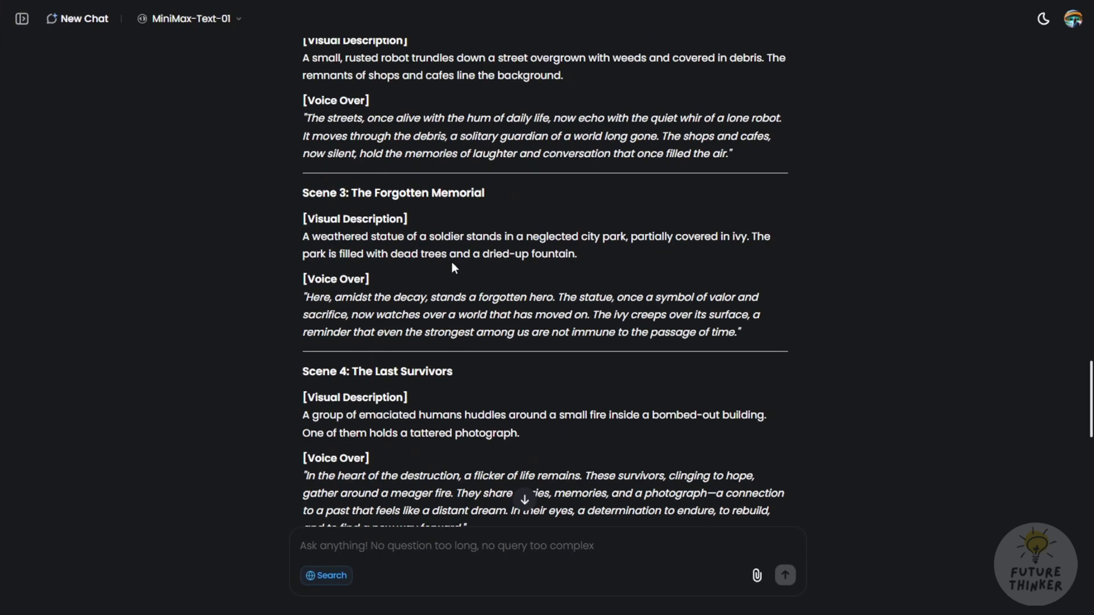
scroll(454, 268, "up", 5)
scroll(453, 263, "up", 3)
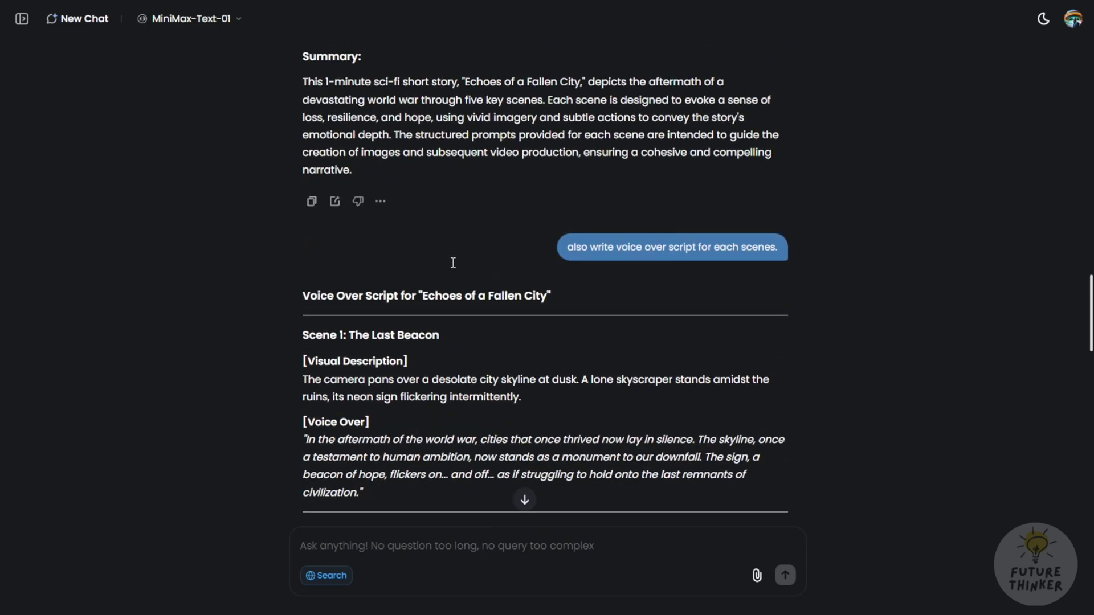
scroll(453, 263, "up", 10)
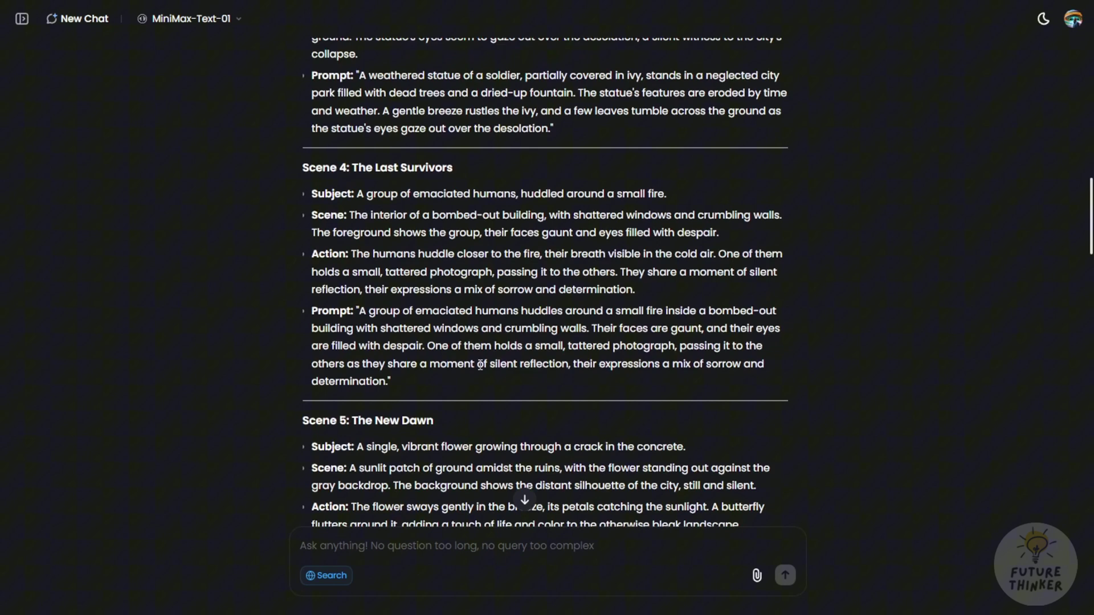
Step: Review the scene prompts, highlighting part of the Scene 4 prompt
left_click_drag(329, 314, 445, 393)
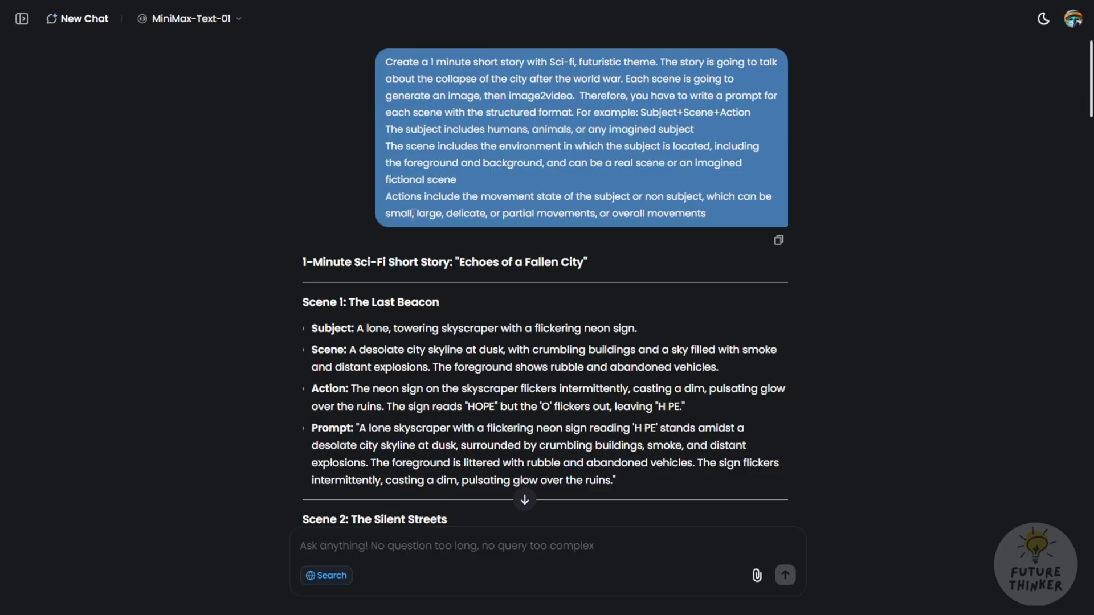
scroll(369, 253, "down", 1)
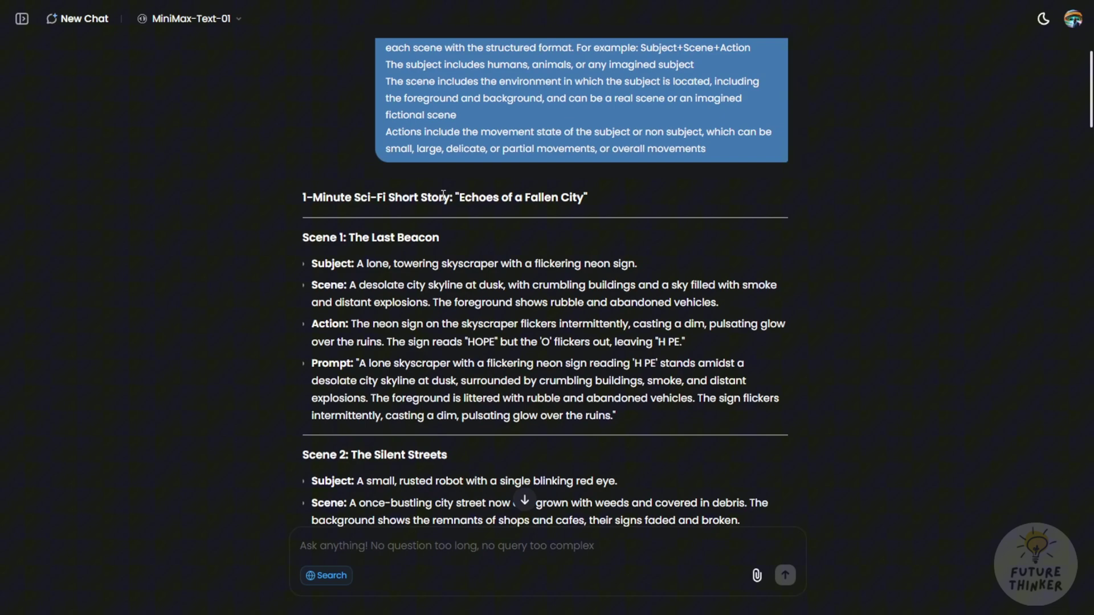
scroll(439, 195, "down", 3)
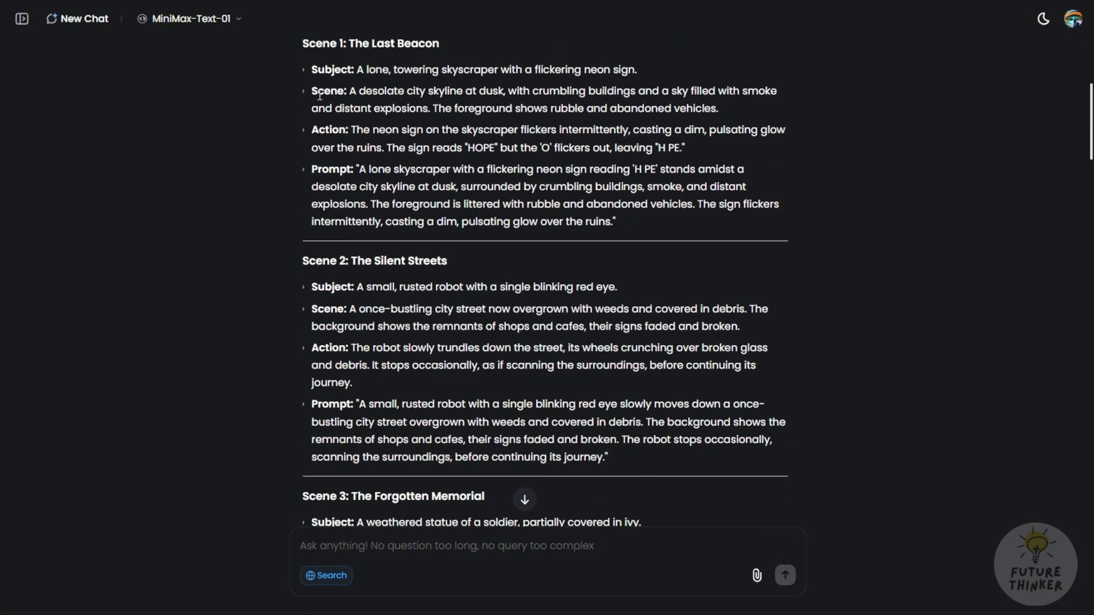
scroll(428, 168, "down", 3)
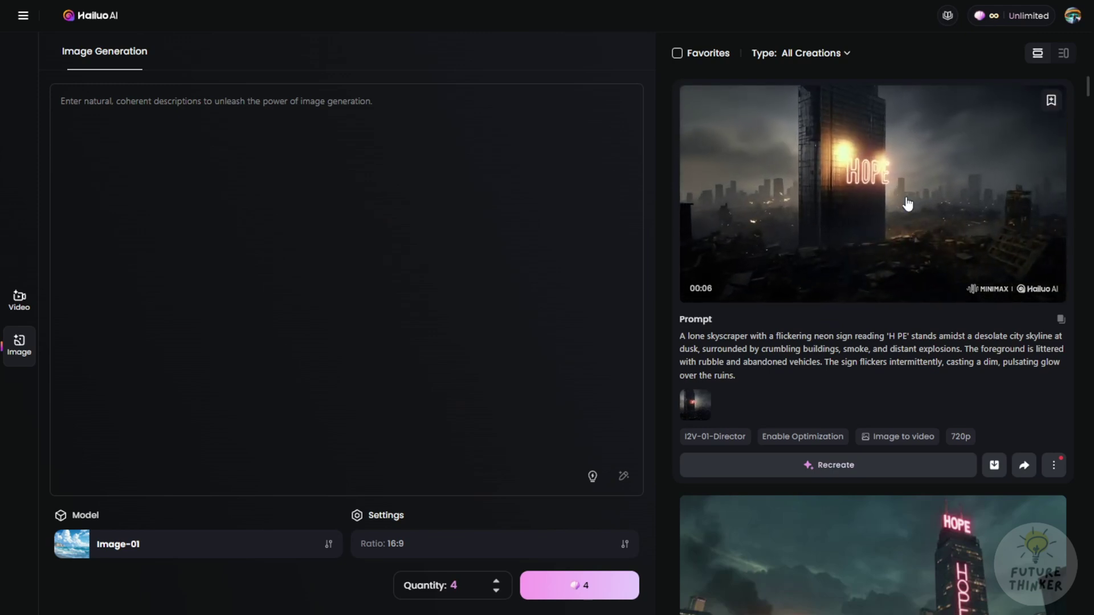
Step: Open the HOPE skyscraper video full-size and switch to the HOPE tower clip
left_click(906, 205)
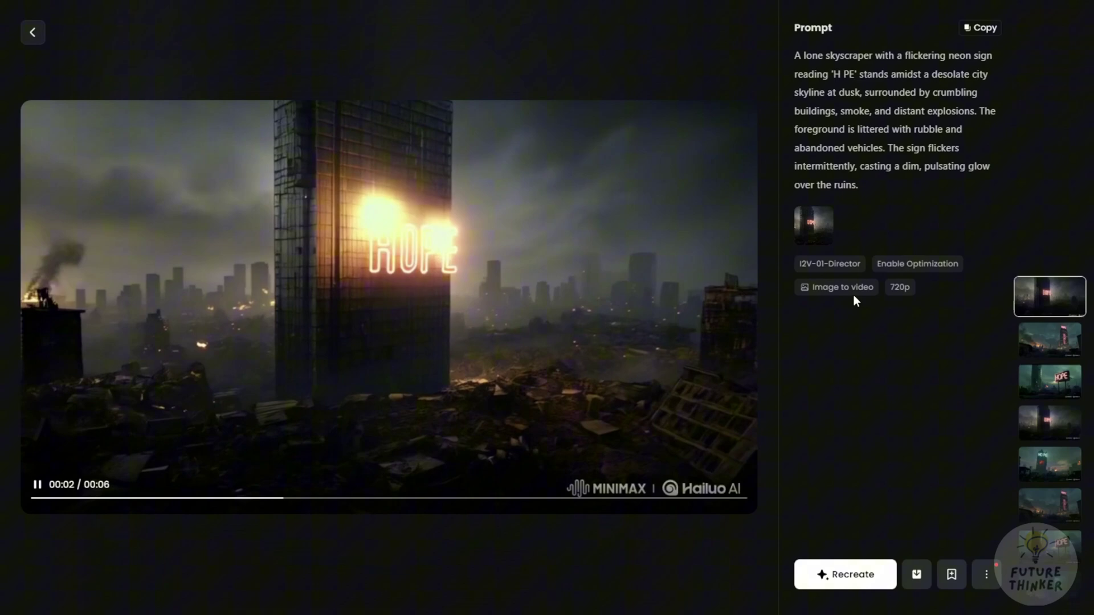
left_click(1050, 339)
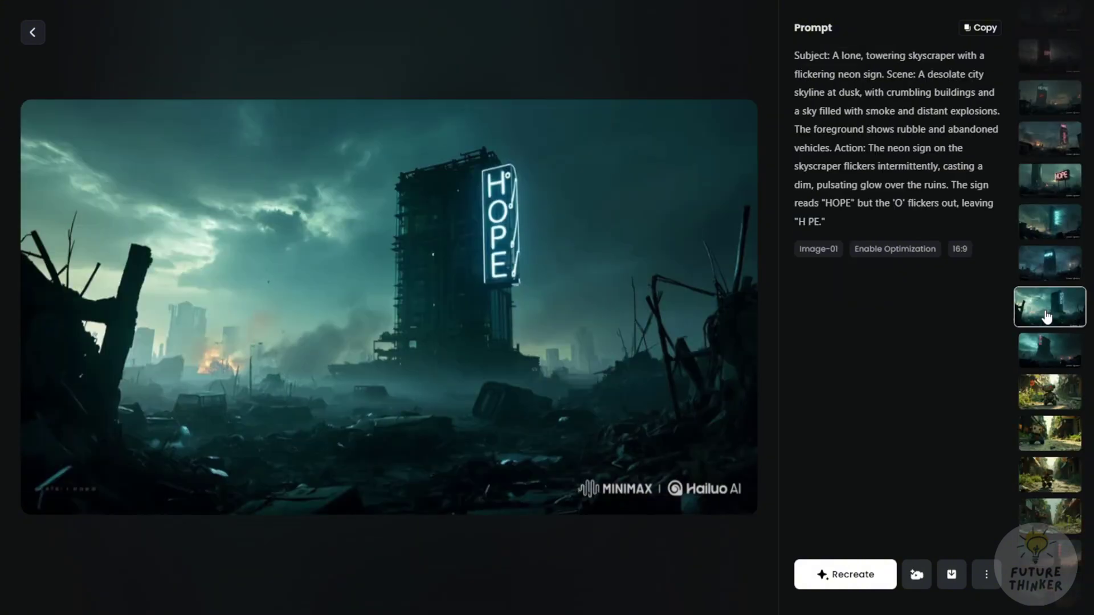
scroll(1044, 317, "up", 2)
scroll(1043, 317, "up", 1)
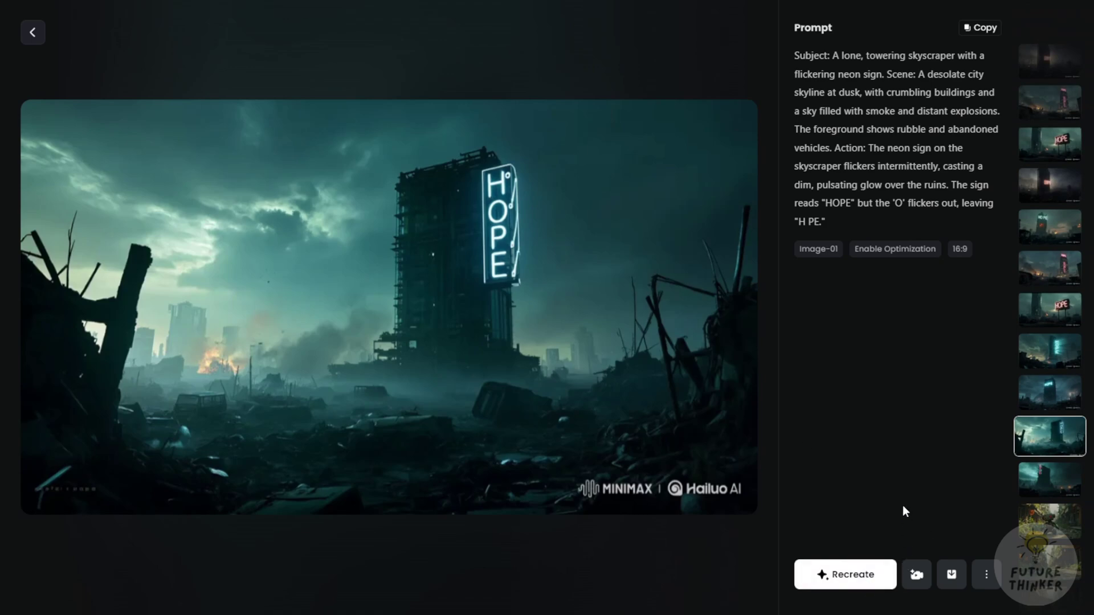
Step: Show the image-to-video options and step to the pink HOPE billboard image
left_click(915, 576)
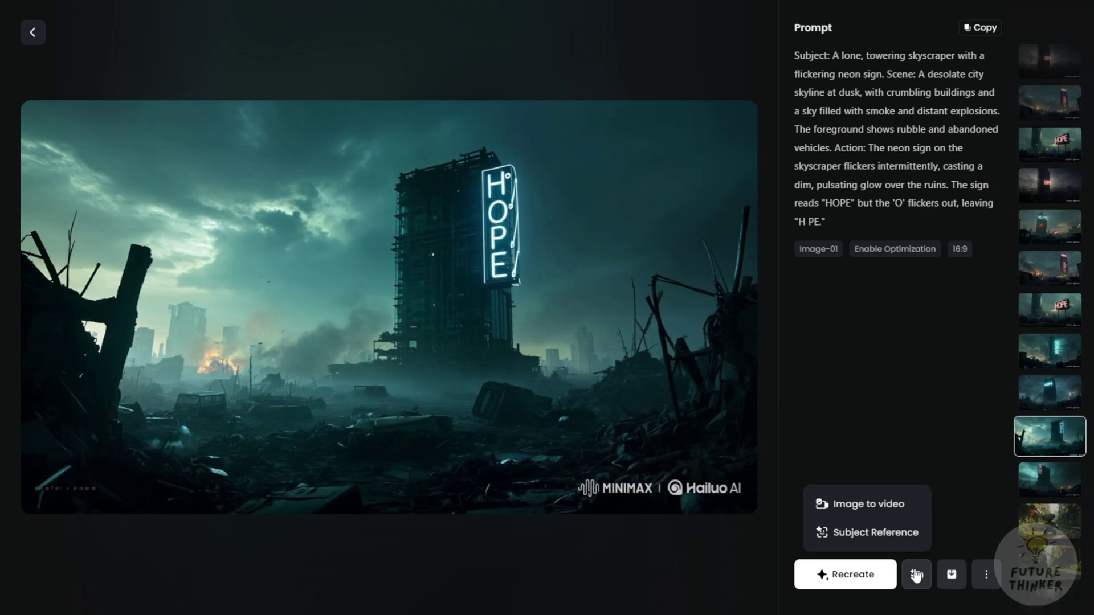
key("Up")
key("Up")
key("Up")
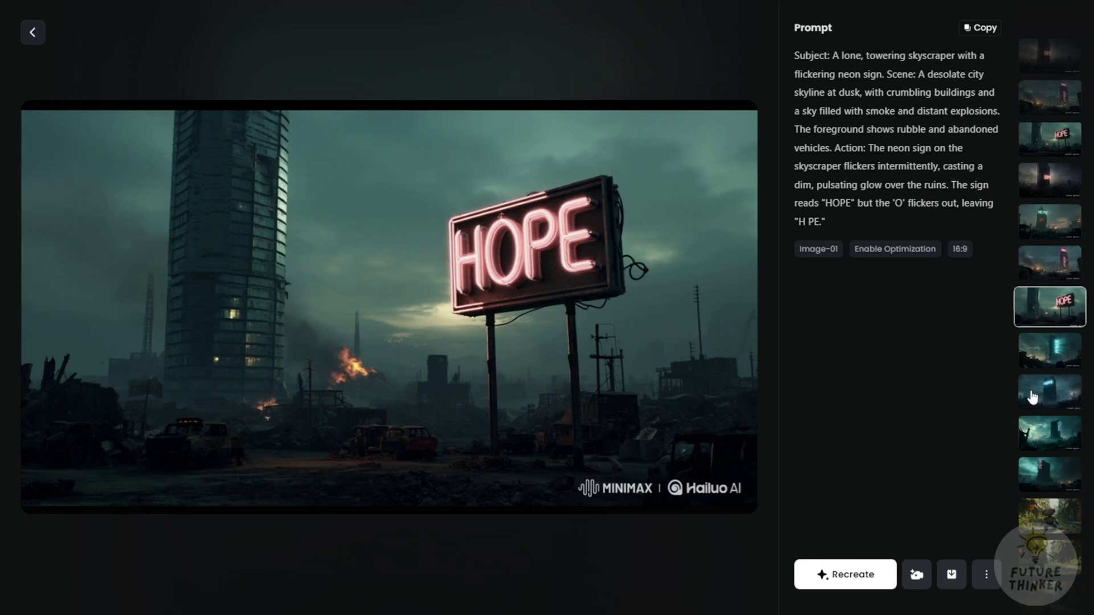
scroll(1036, 393, "down", 3)
scroll(1033, 396, "down", 2)
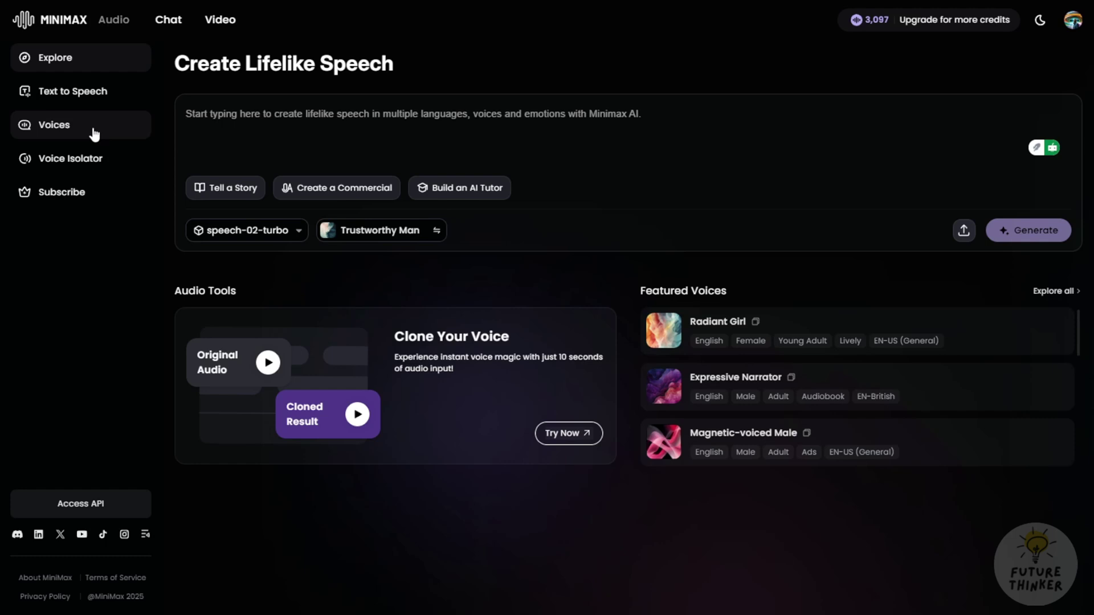
Step: Check the speech model and language lists, keeping speech-02-turbo and English-detected
left_click(246, 230)
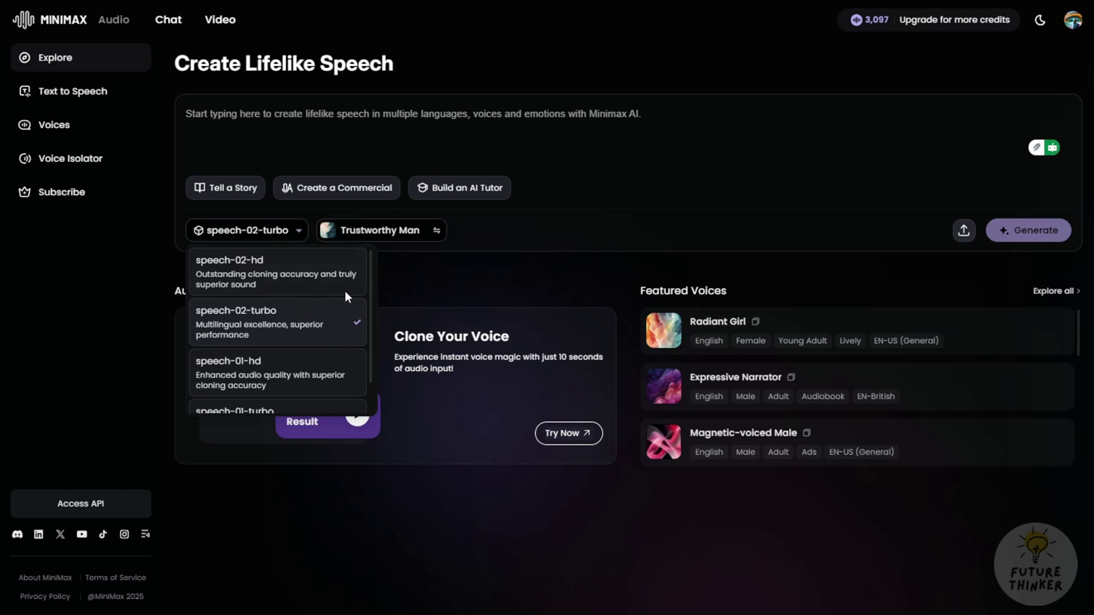
left_click(578, 274)
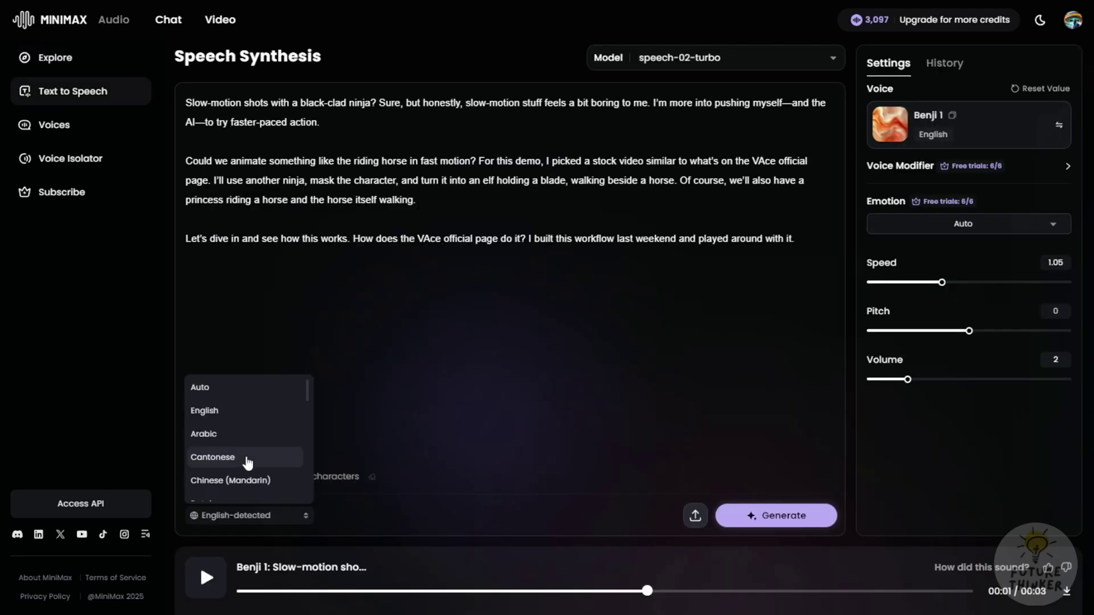
scroll(244, 456, "down", 1)
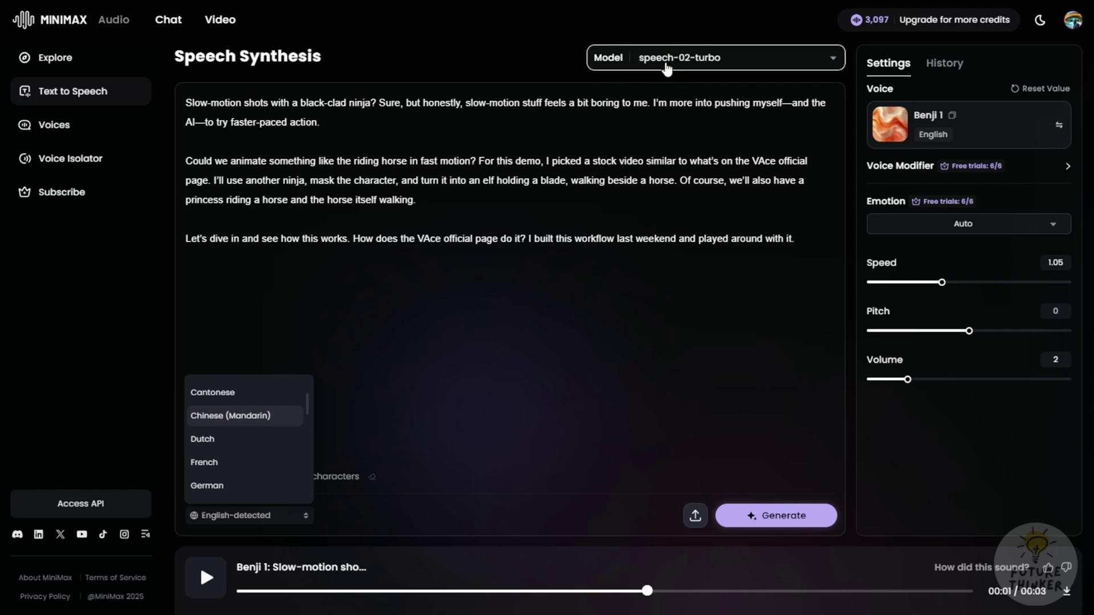
scroll(204, 440, "up", 1)
scroll(239, 444, "down", 2)
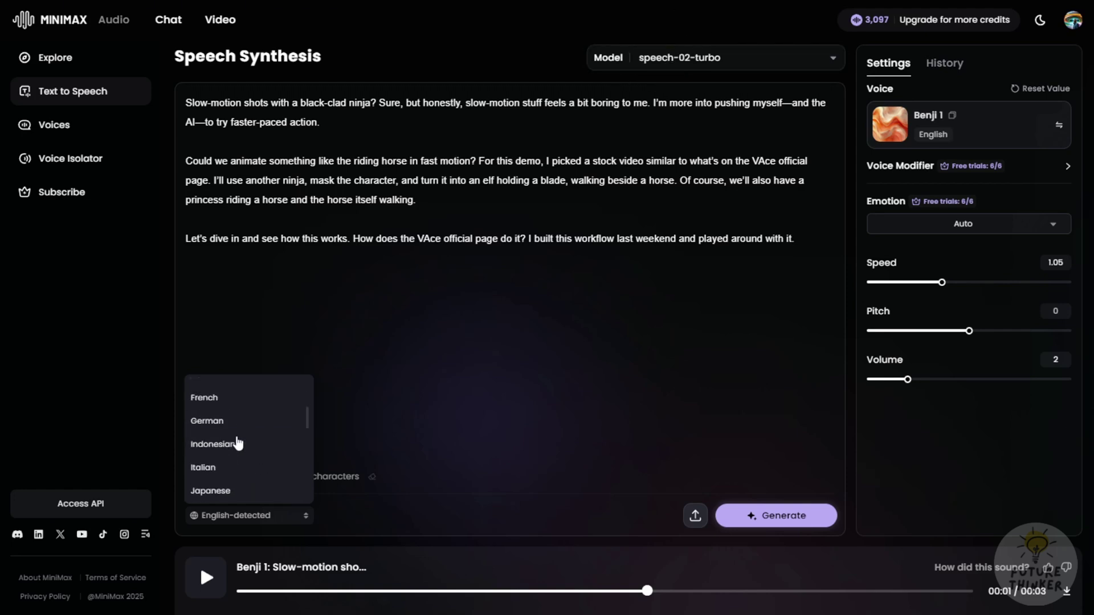
left_click(471, 310)
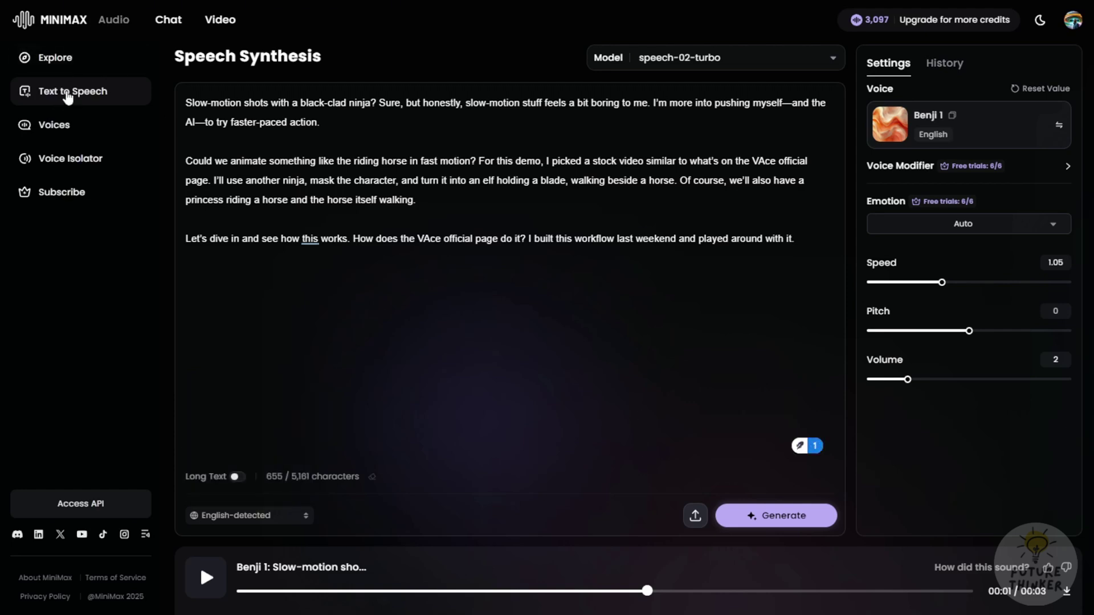
left_click(76, 57)
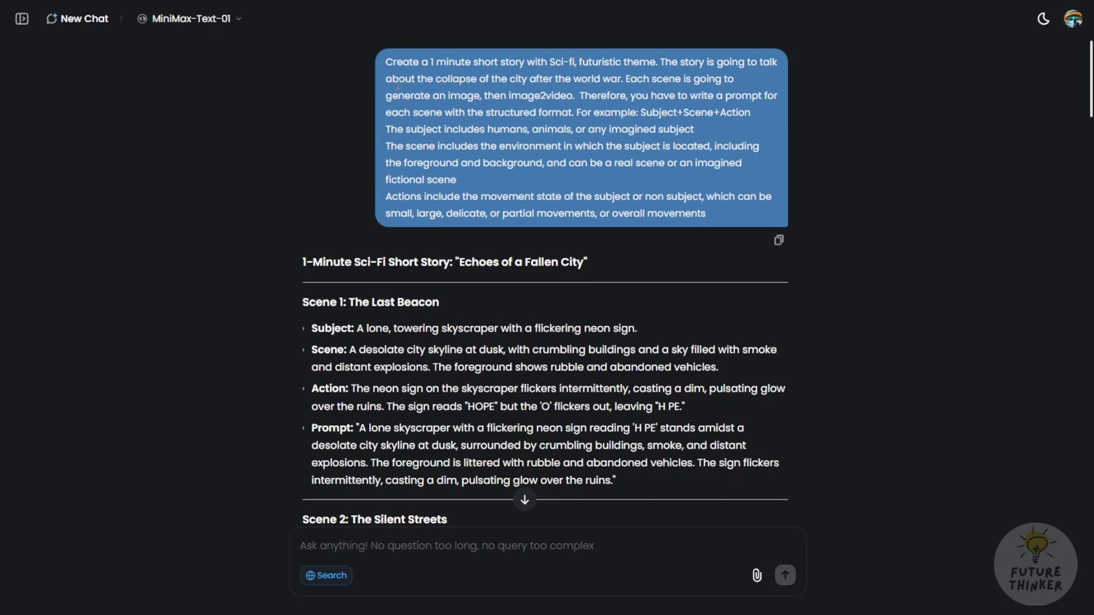
Step: Highlight the opening of the story request and the full Scene 1 image prompt
left_click_drag(388, 59, 612, 62)
double_click(739, 112)
scroll(446, 251, "down", 2)
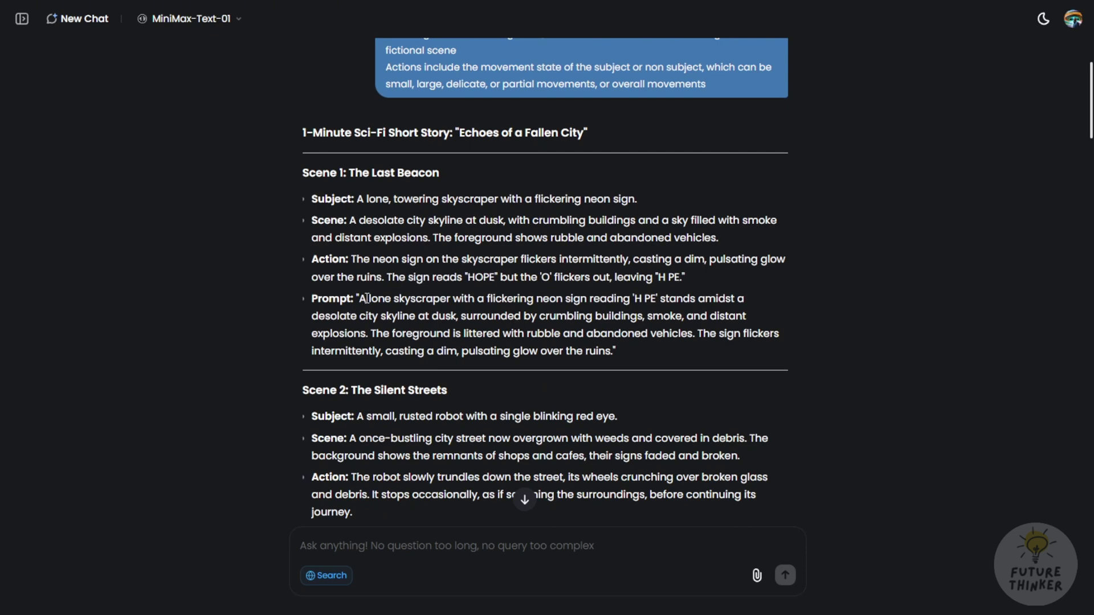
left_click_drag(359, 298, 652, 336)
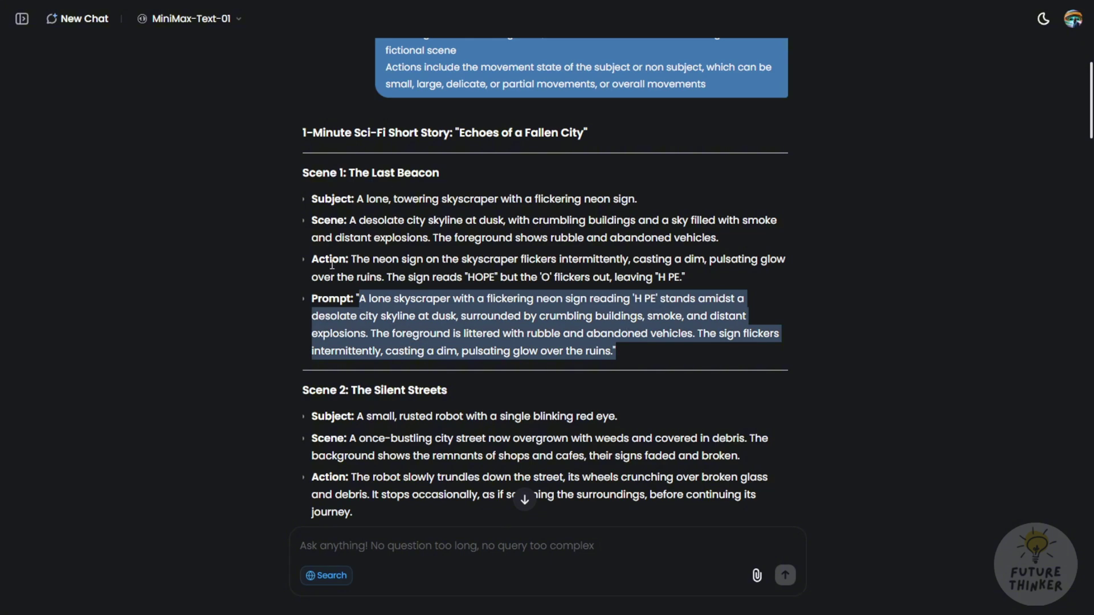
left_click(330, 297)
left_click_drag(317, 299, 667, 354)
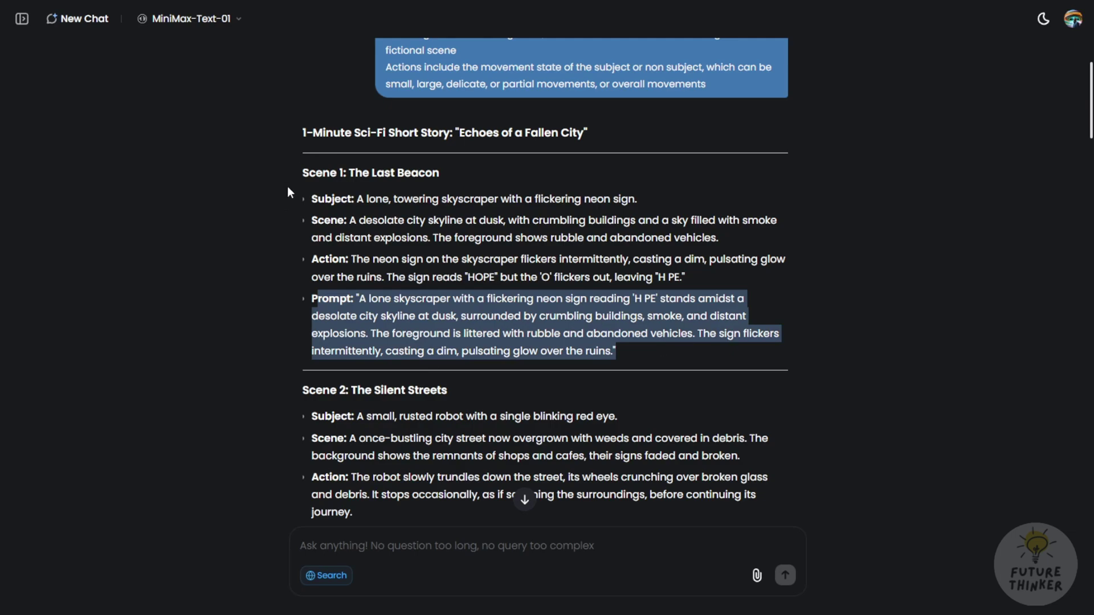
Step: Scroll down to the voice-over script and select the Scene 1 narration
scroll(357, 228, "down", 8)
scroll(359, 233, "down", 12)
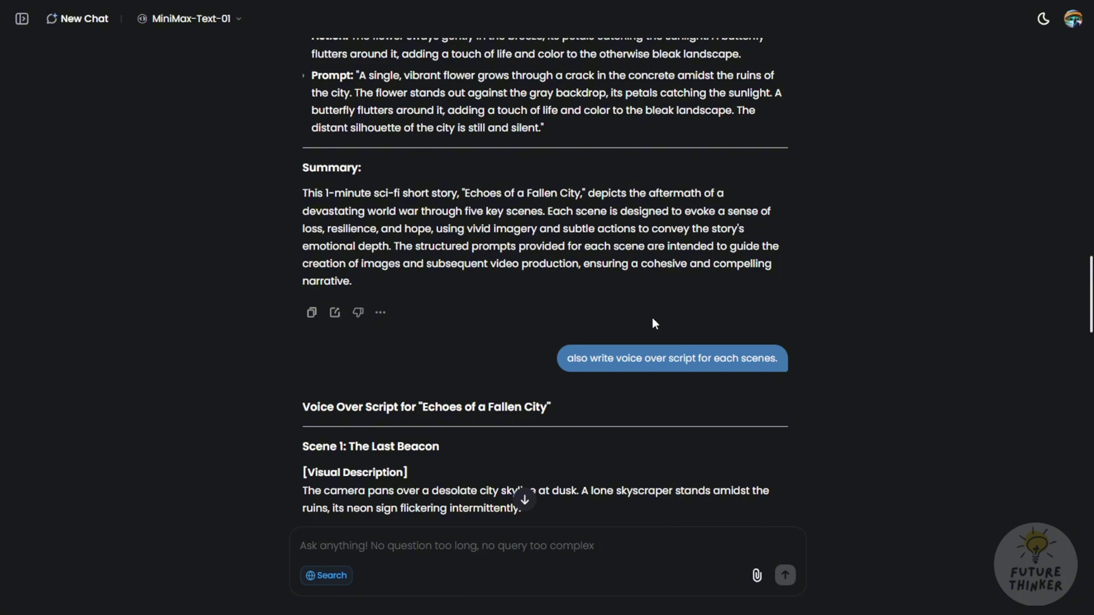
scroll(391, 262, "down", 3)
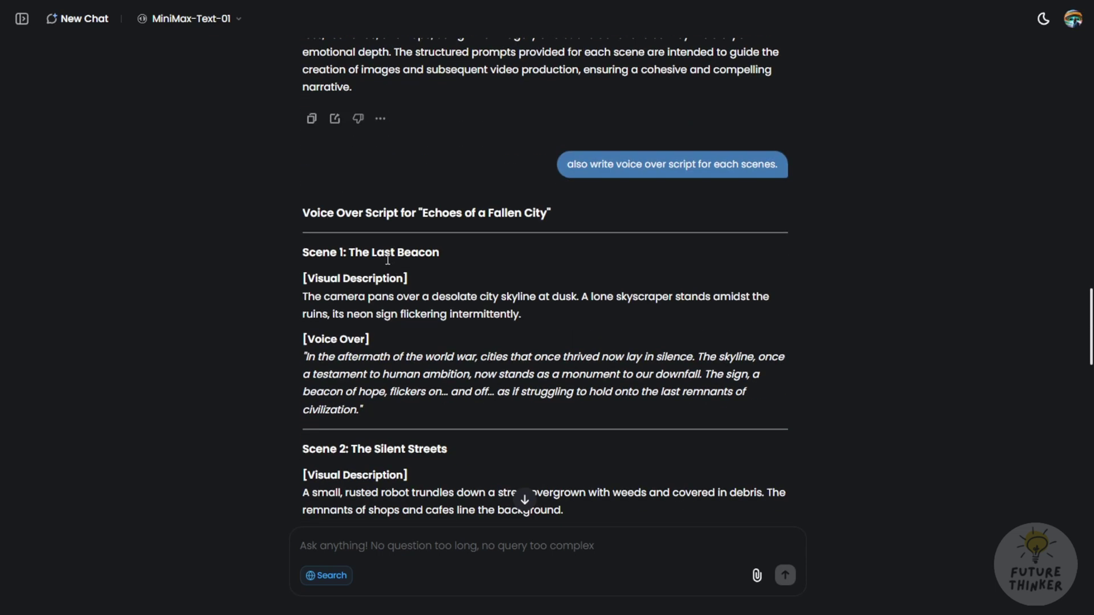
scroll(387, 259, "down", 3)
left_click_drag(302, 163, 408, 217)
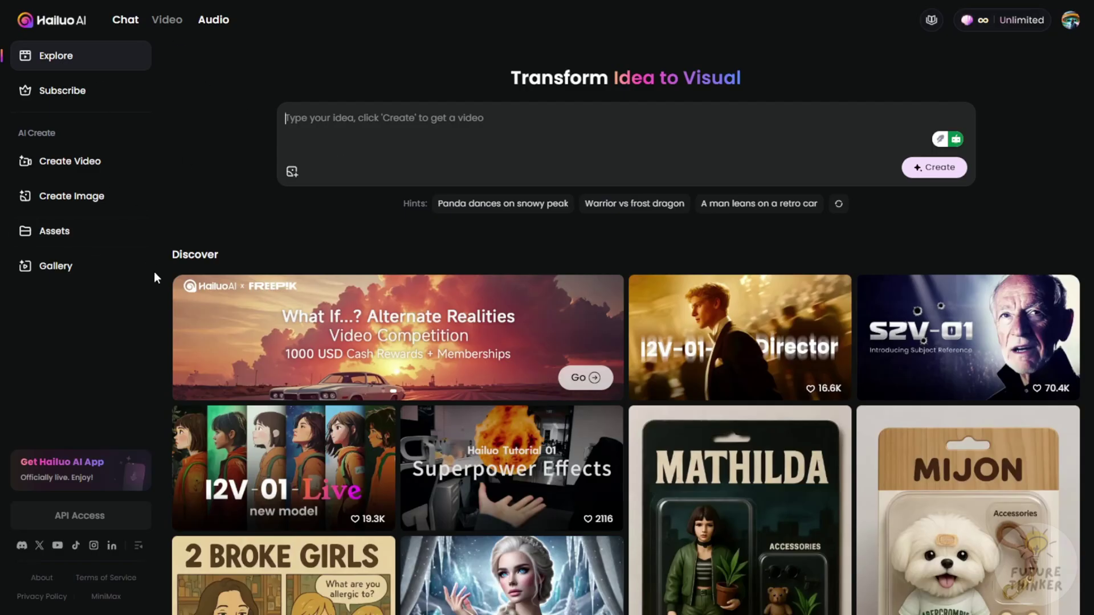
Step: Go to Image Generation and filter past creations to Images only
left_click(127, 210)
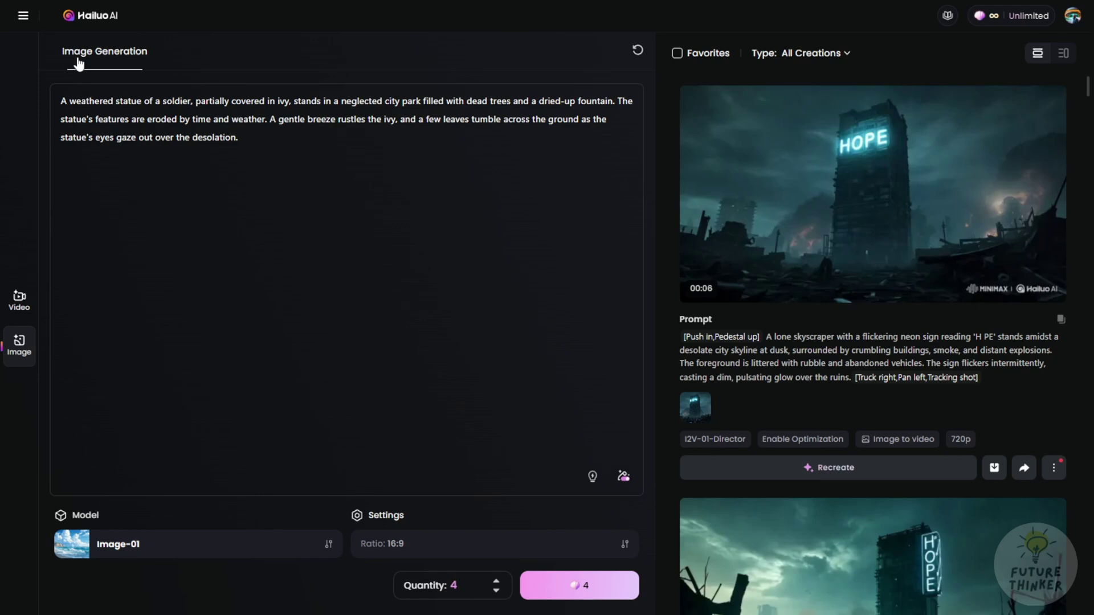
scroll(824, 306, "down", 5)
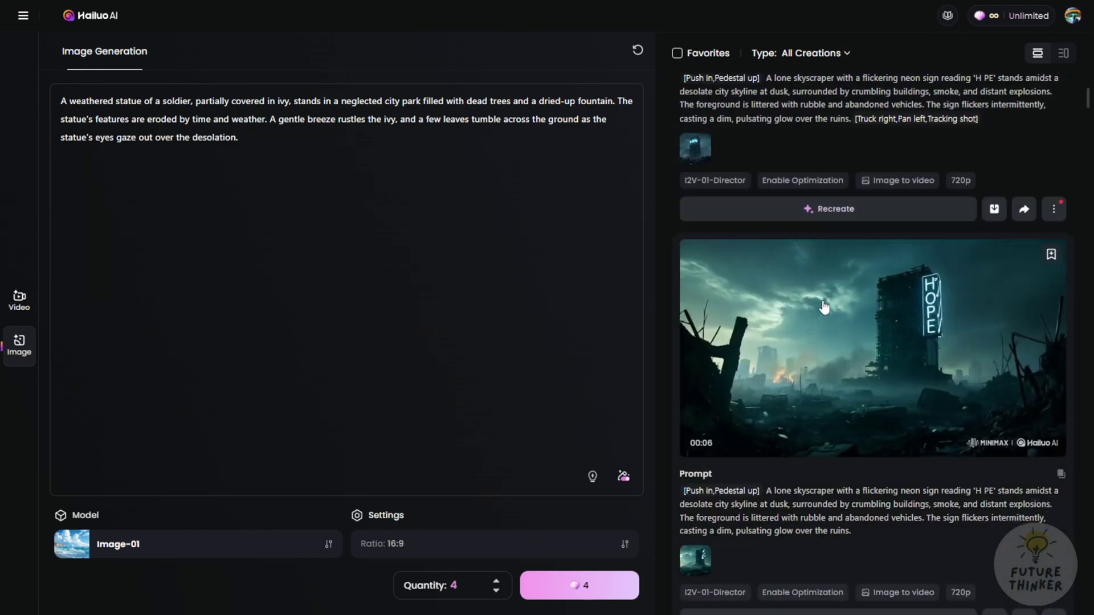
scroll(830, 323, "down", 9)
left_click(813, 54)
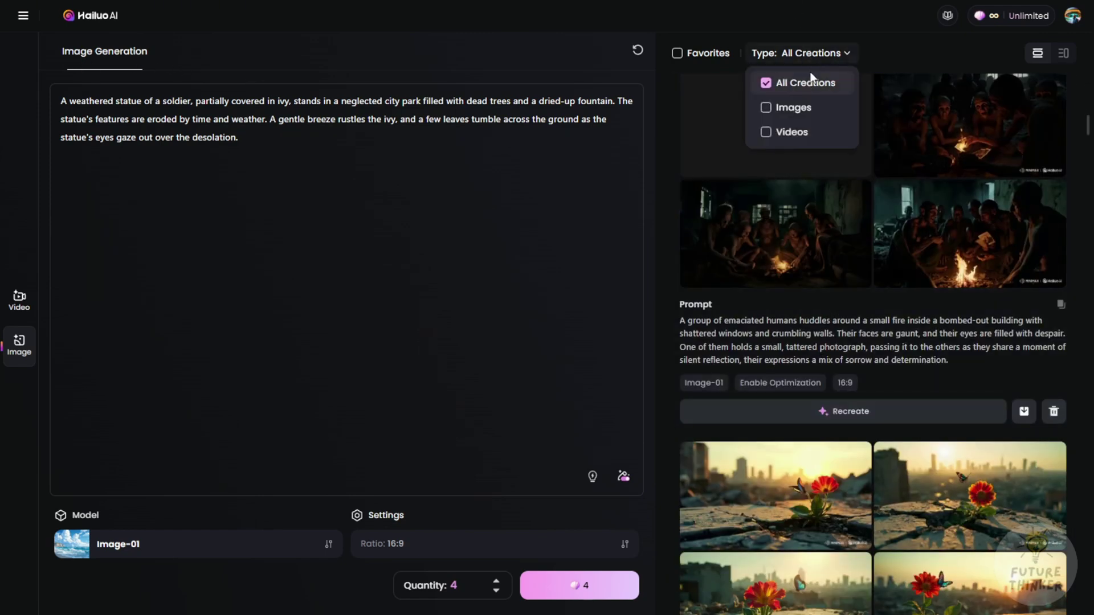
left_click(793, 107)
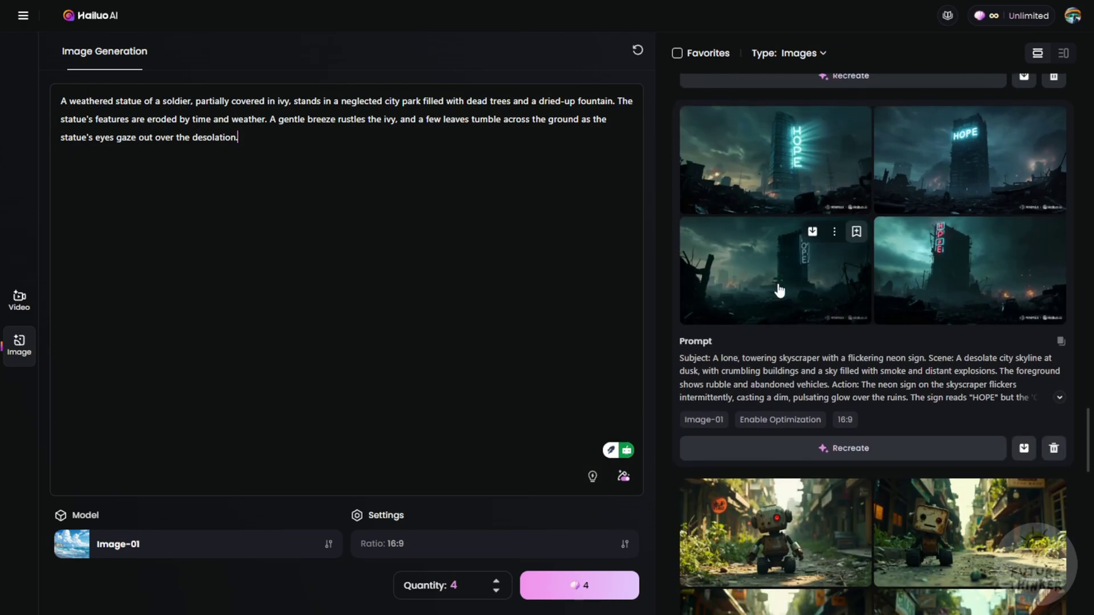
Step: Scroll the creations panel to find the dark skyscraper image with the red HOPE sign
scroll(780, 290, "up", 4)
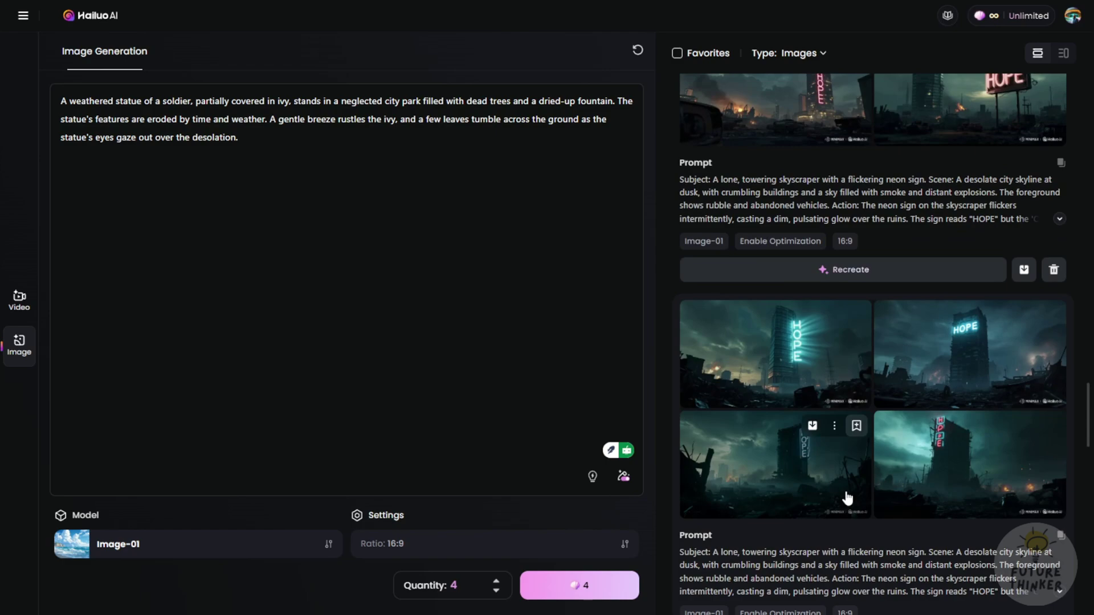
scroll(847, 498, "down", 10)
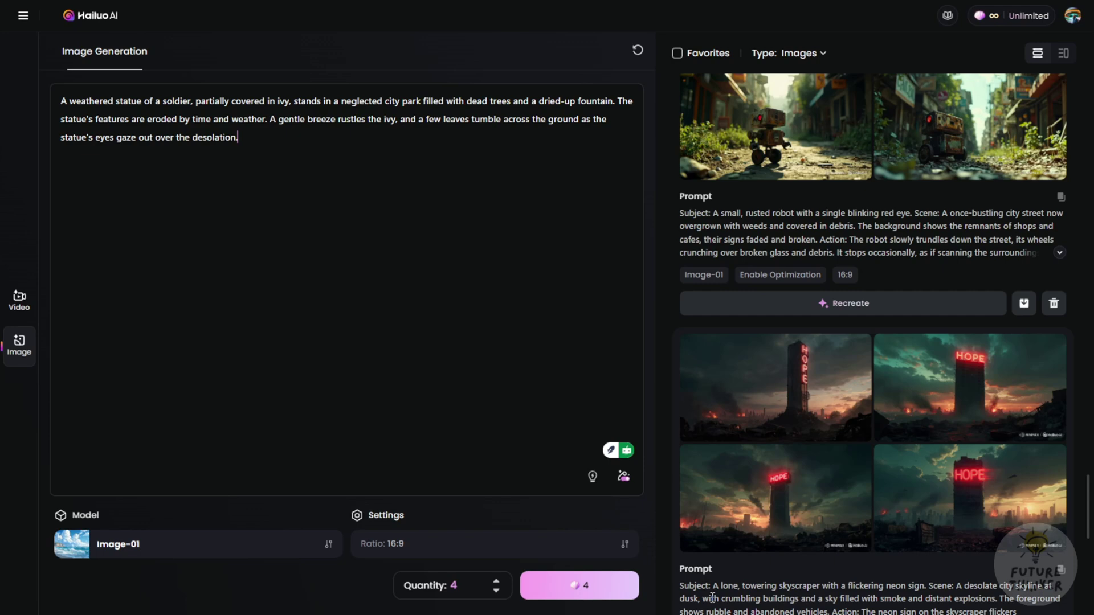
scroll(866, 352, "up", 2)
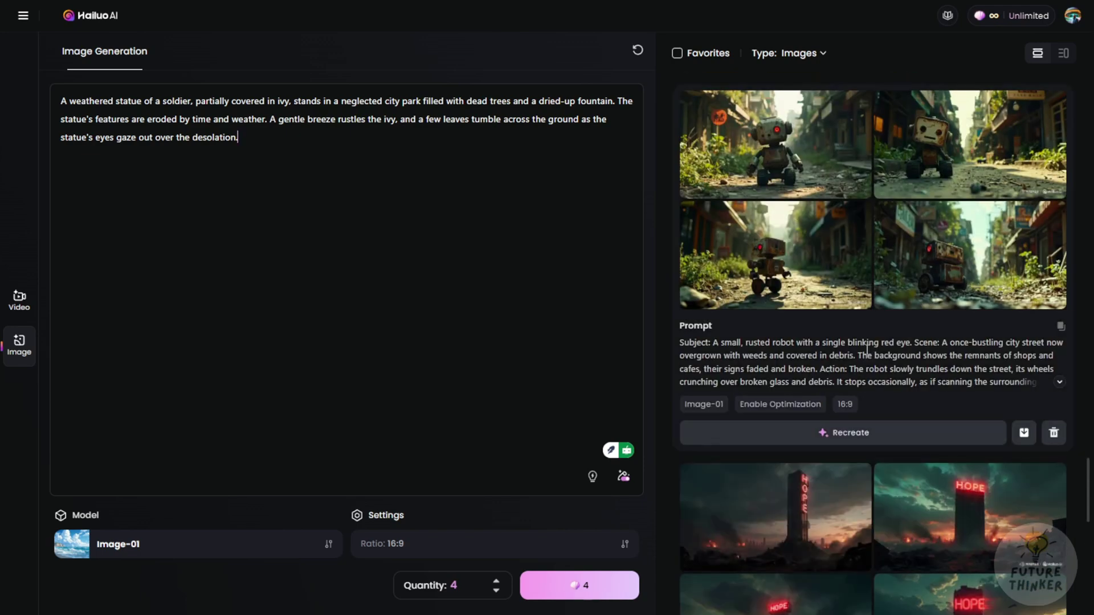
scroll(871, 370, "up", 3)
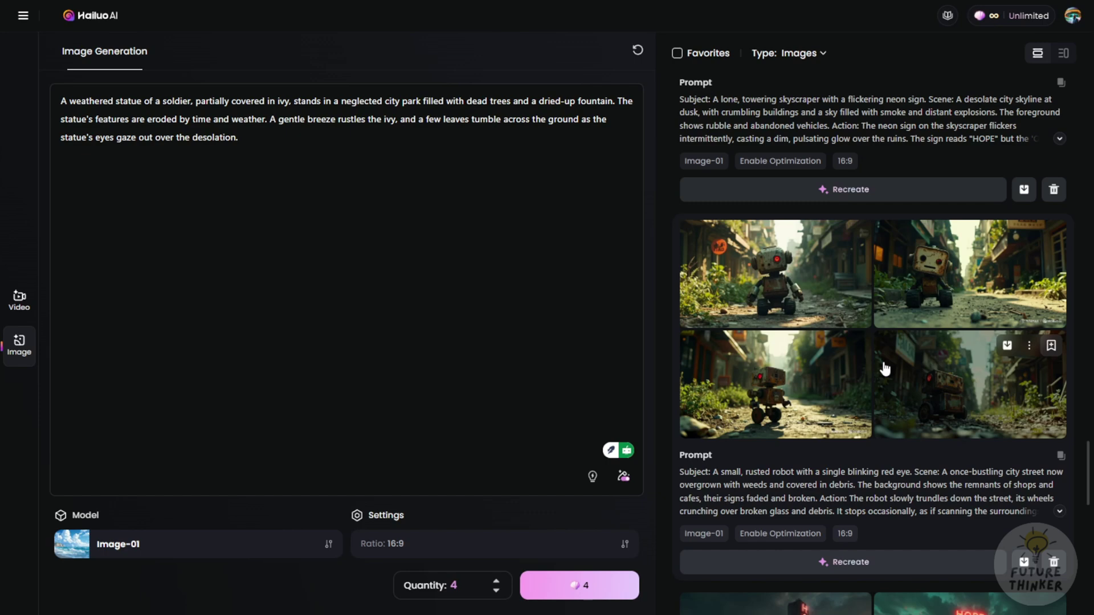
scroll(947, 320, "up", 3)
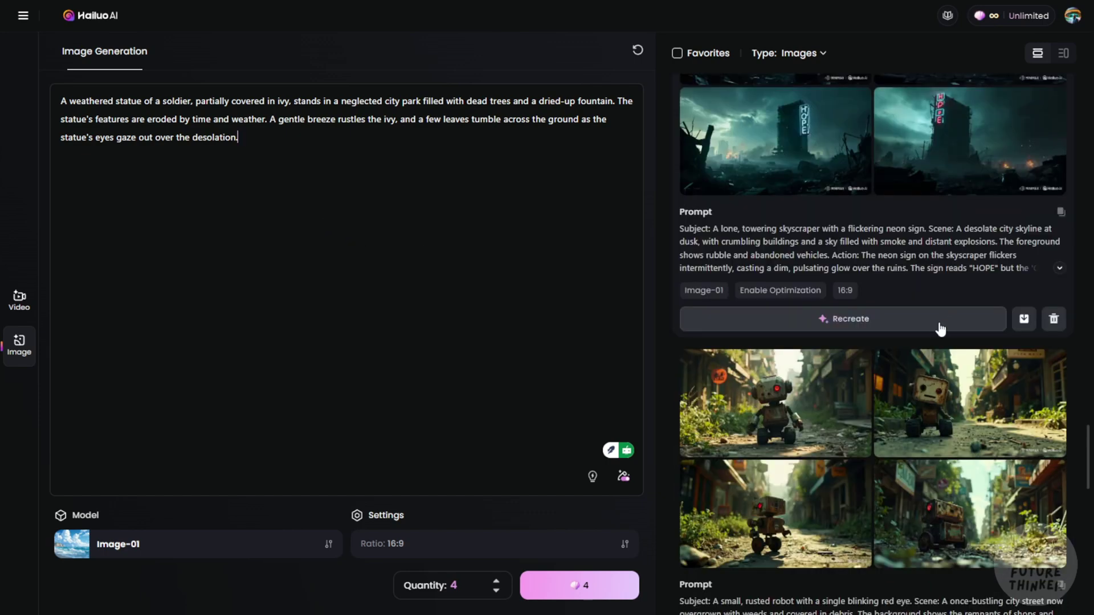
scroll(917, 344, "up", 3)
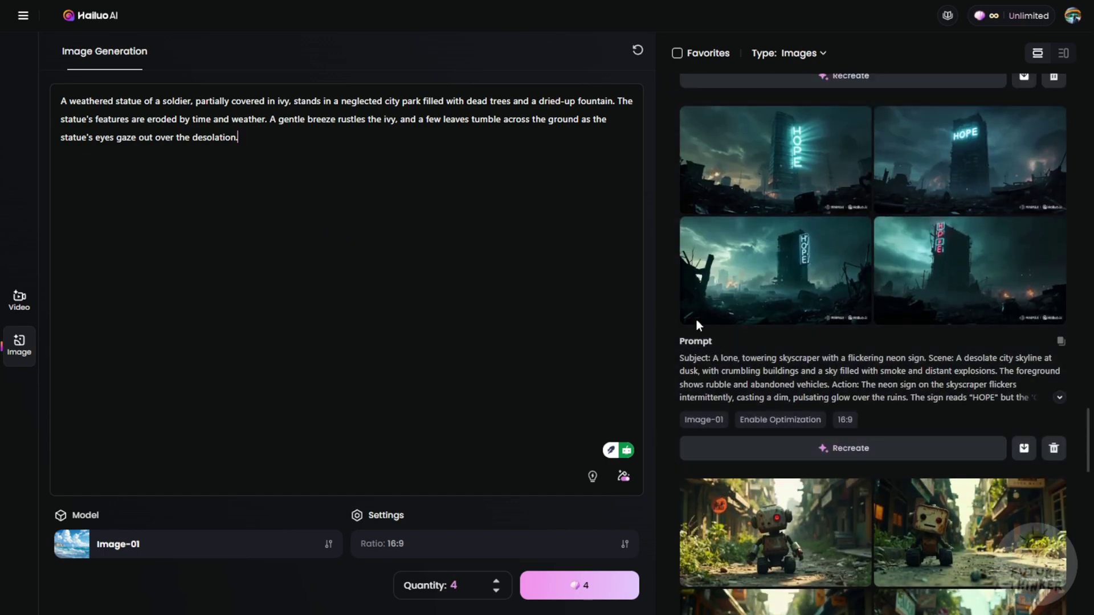
left_click_drag(686, 358, 907, 397)
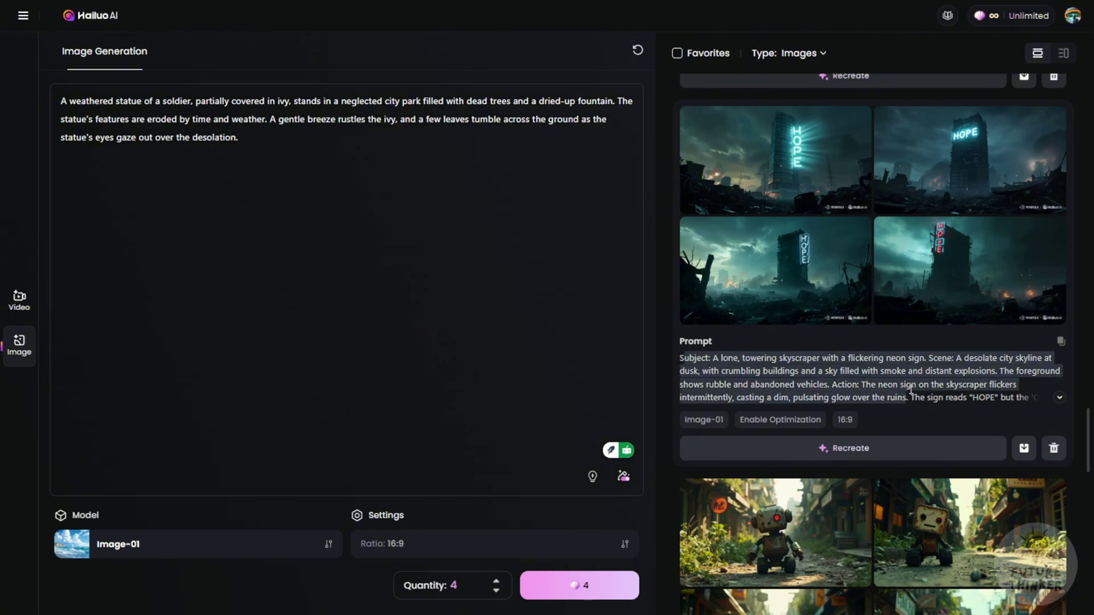
scroll(907, 397, "up", 3)
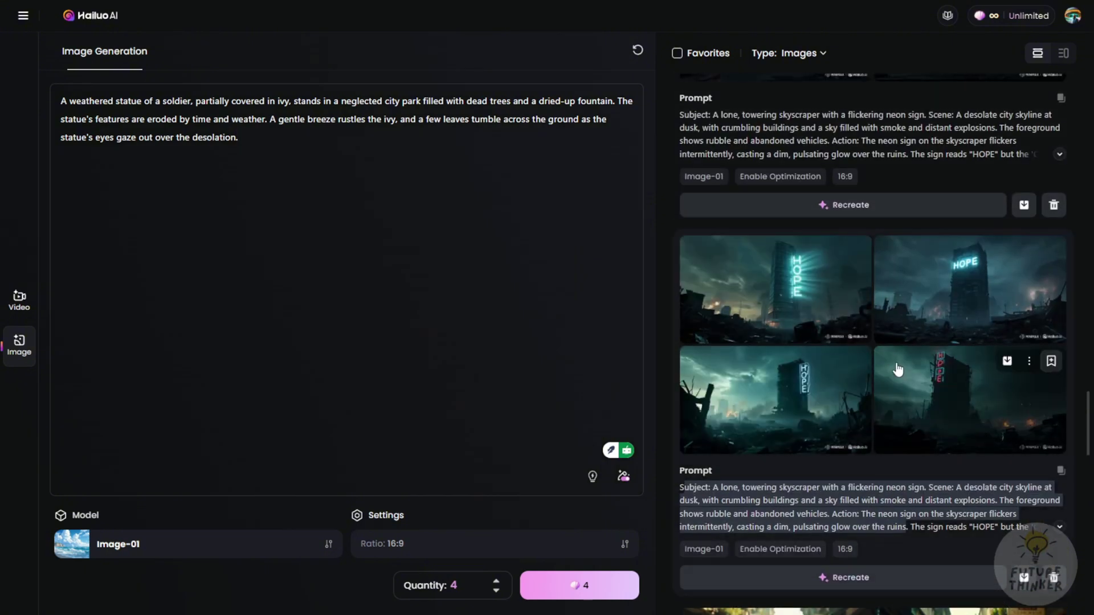
scroll(877, 364, "up", 4)
scroll(851, 392, "up", 3)
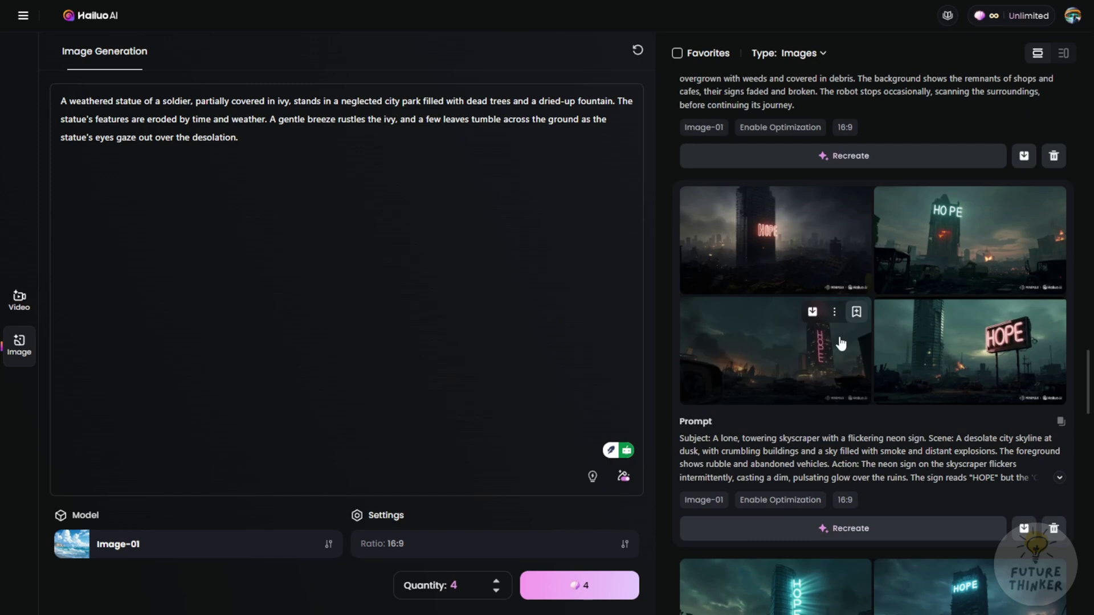
scroll(914, 353, "down", 1)
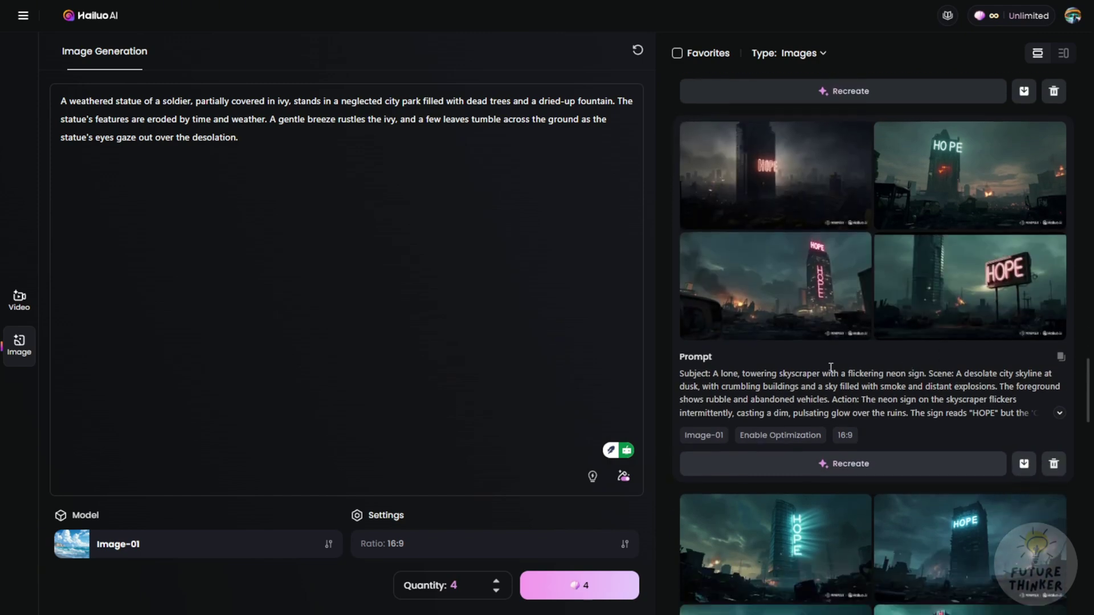
mouse_move(1002, 285)
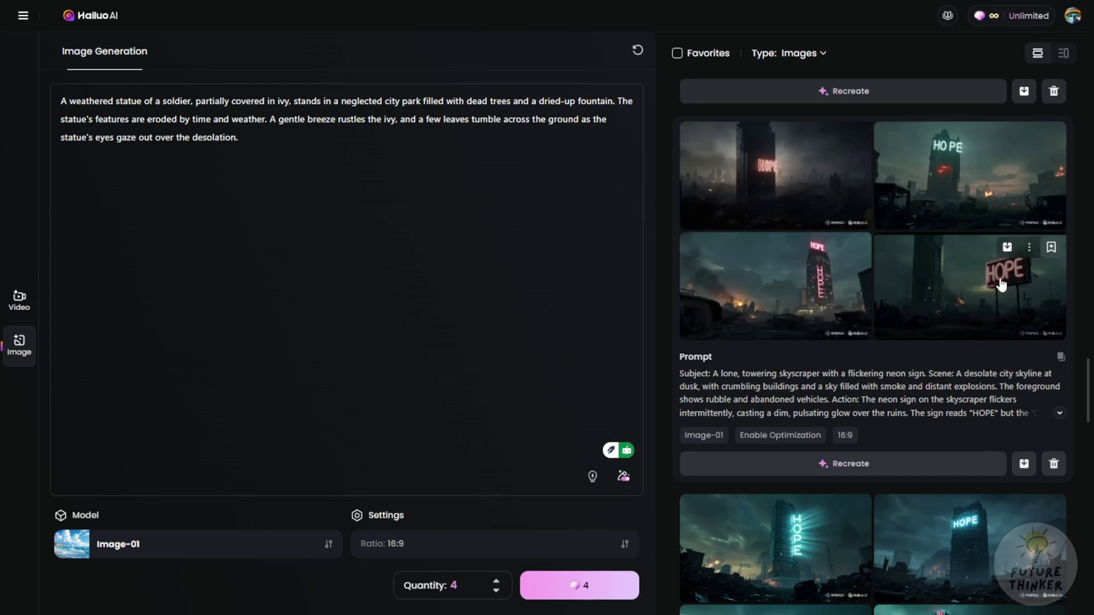
mouse_move(803, 207)
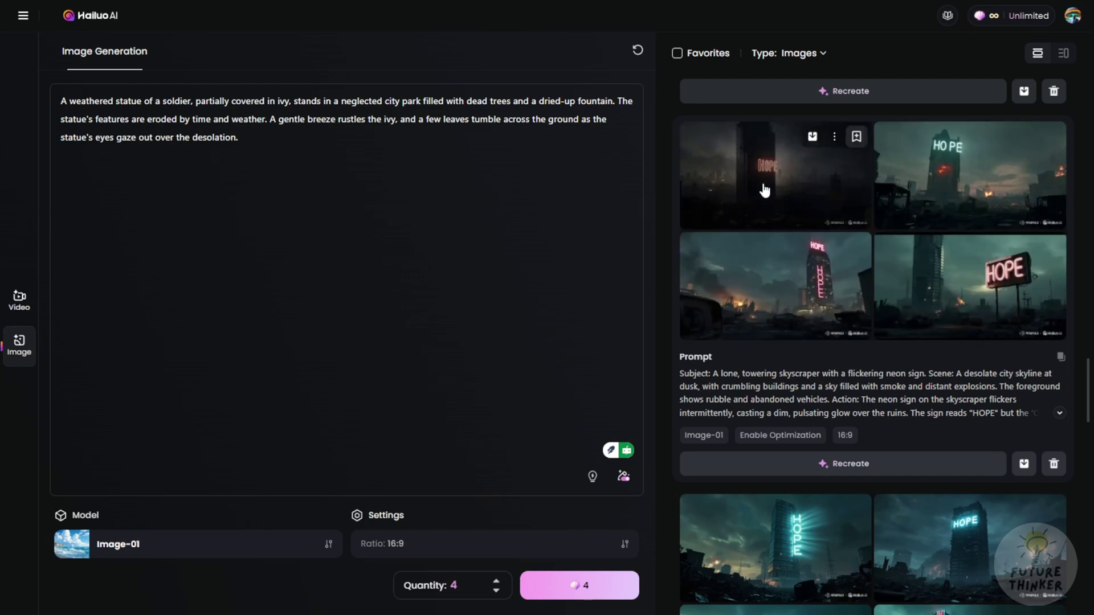
Step: Send the full-size red HOPE skyscraper image to Image to video, replacing the old prompt
left_click(842, 207)
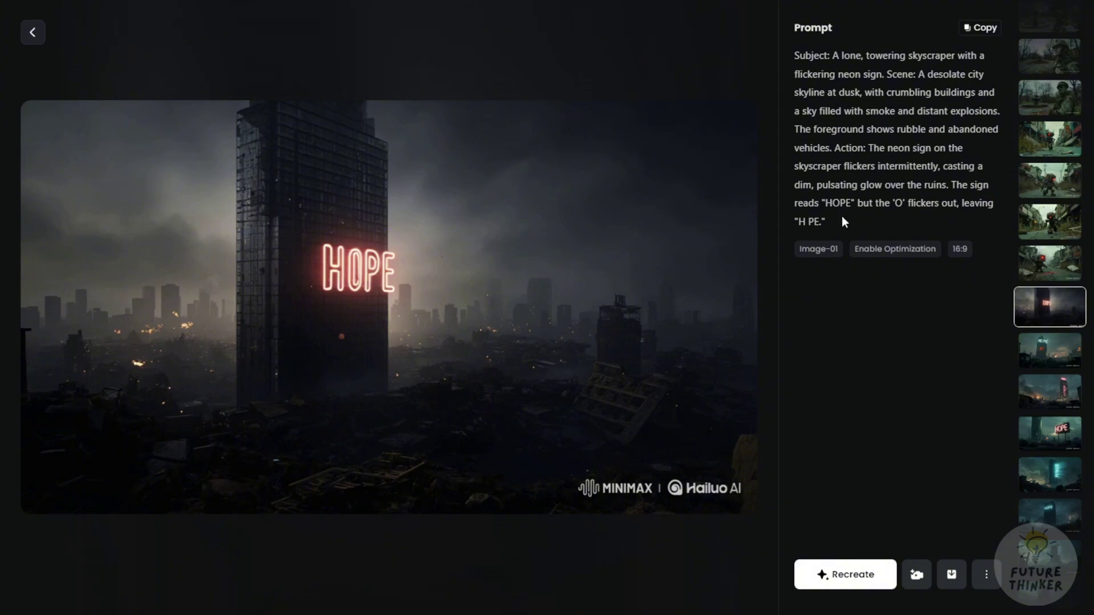
left_click_drag(843, 221, 791, 63)
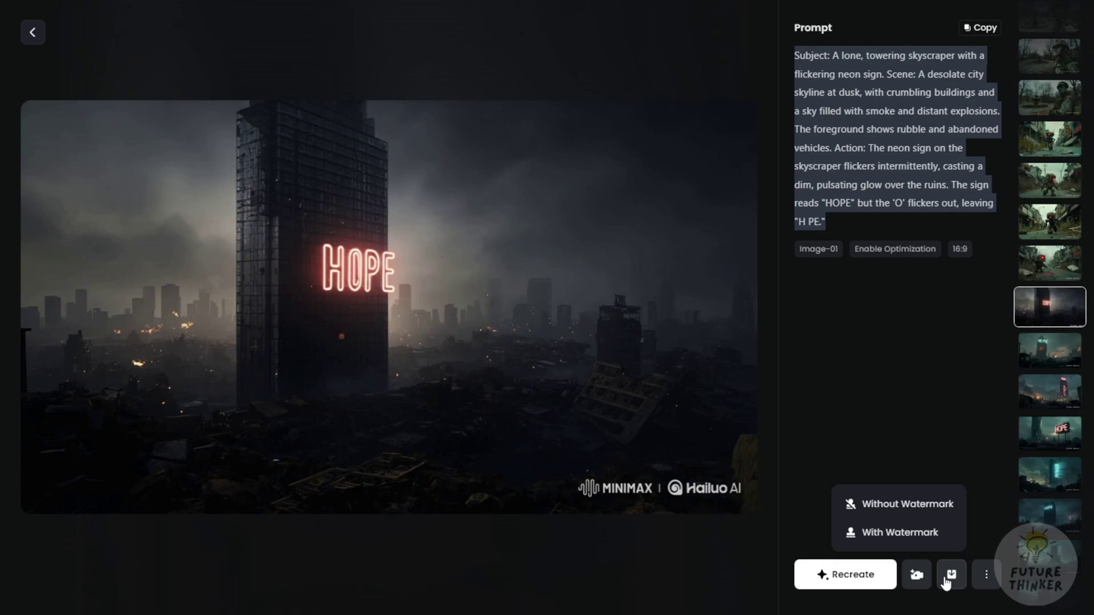
mouse_move(908, 581)
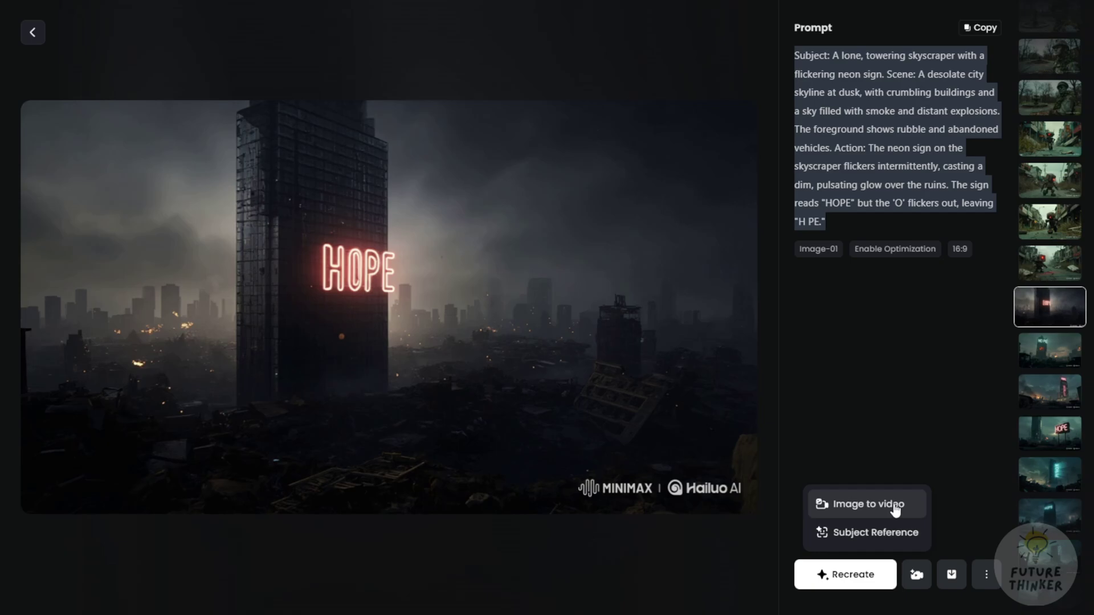
left_click(894, 506)
left_click(663, 359)
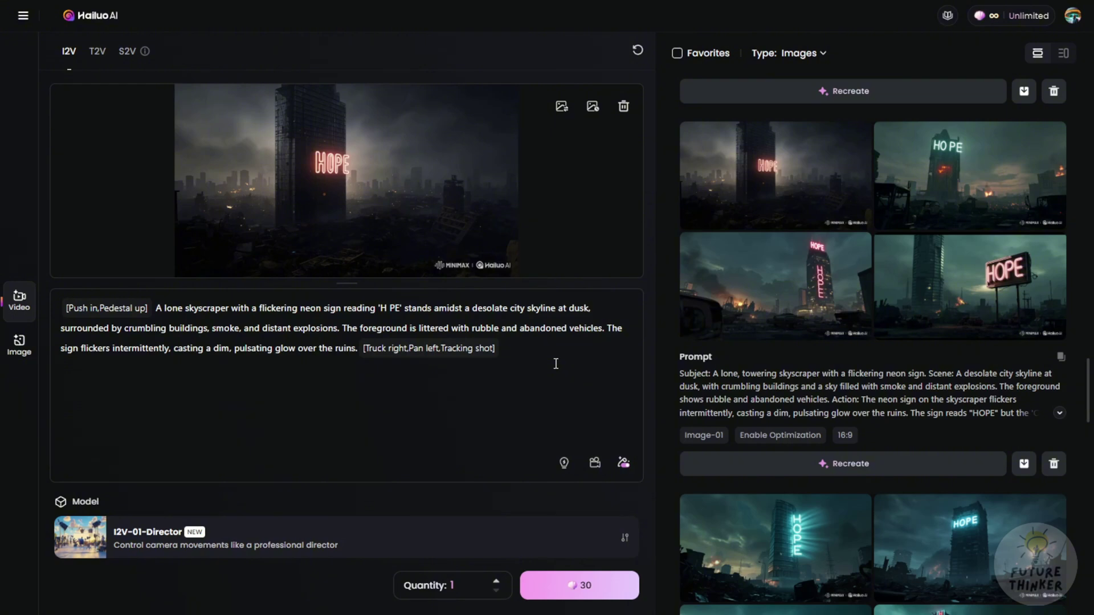
Step: Check the video model list and delete the old [Truck right…] and [Push in,Pedestal up] camera tags
left_click(239, 539)
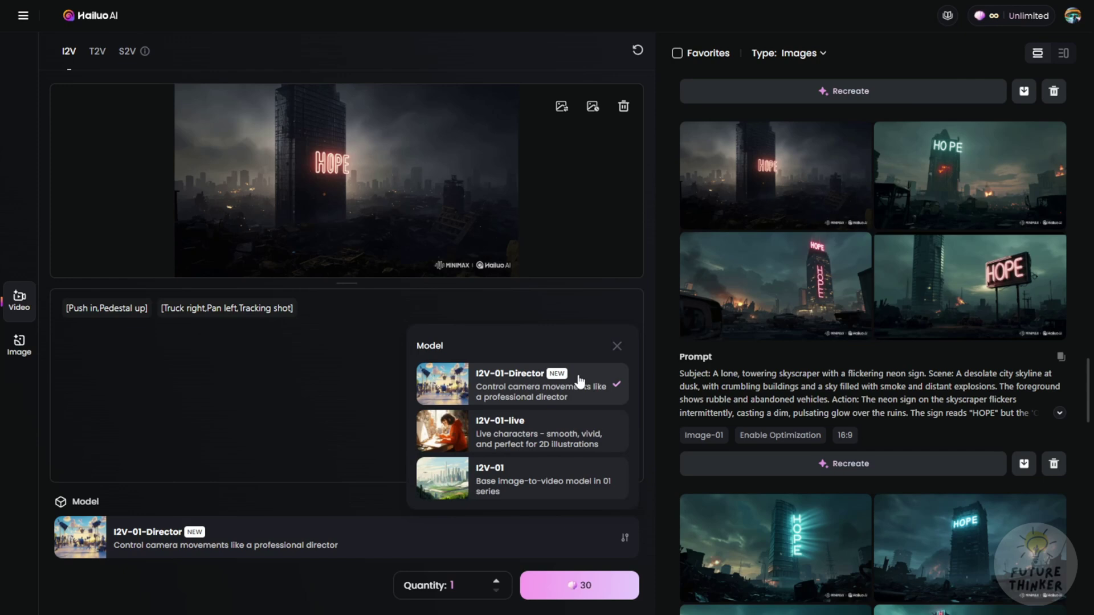
left_click(288, 408)
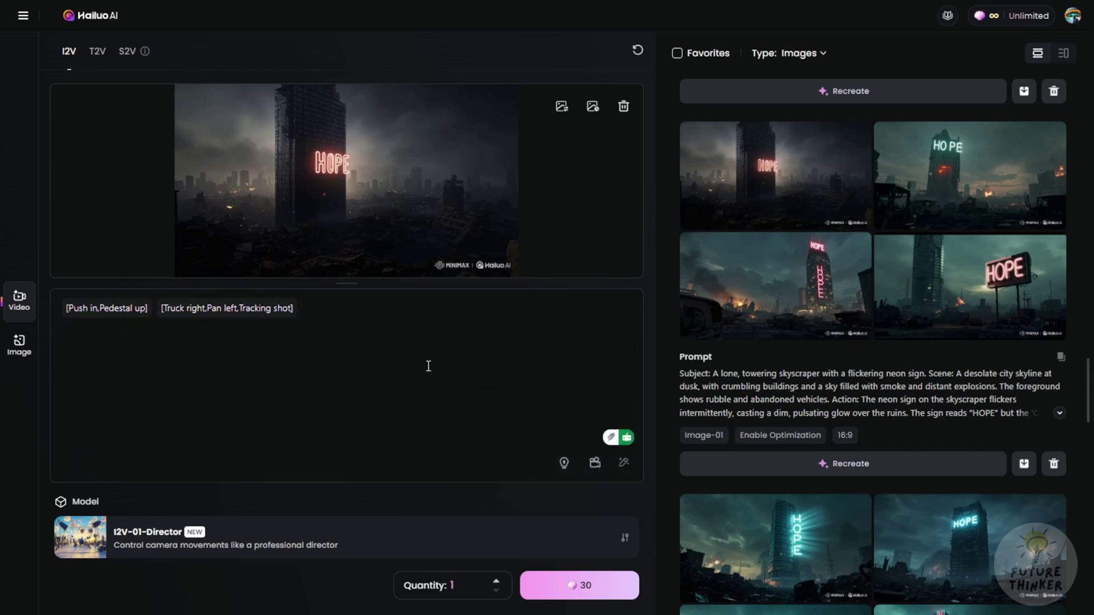
key("BackSpace")
left_click(595, 461)
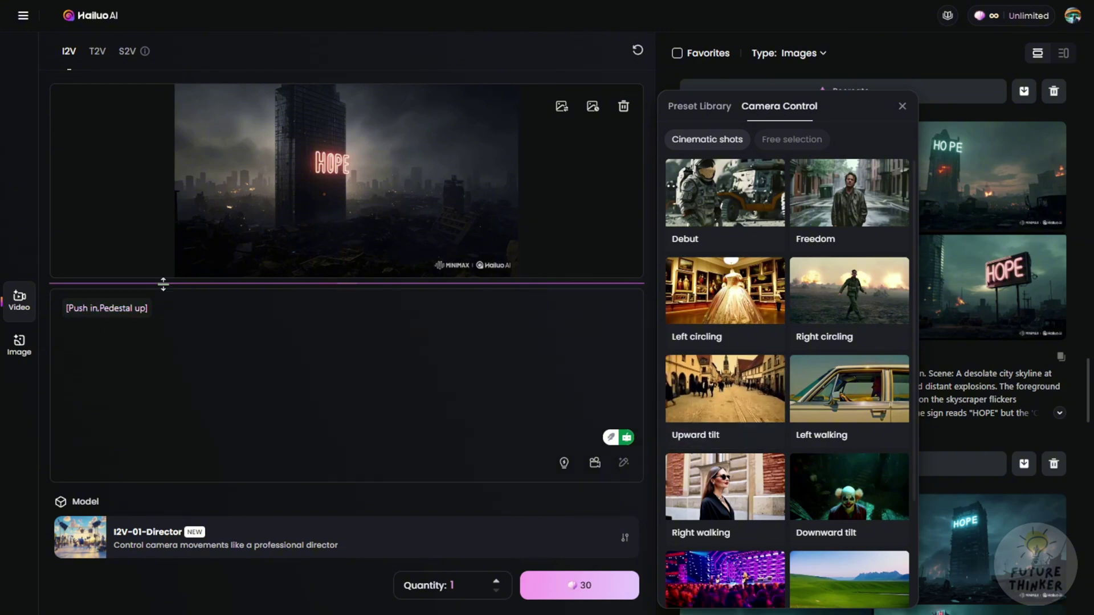
left_click(68, 308)
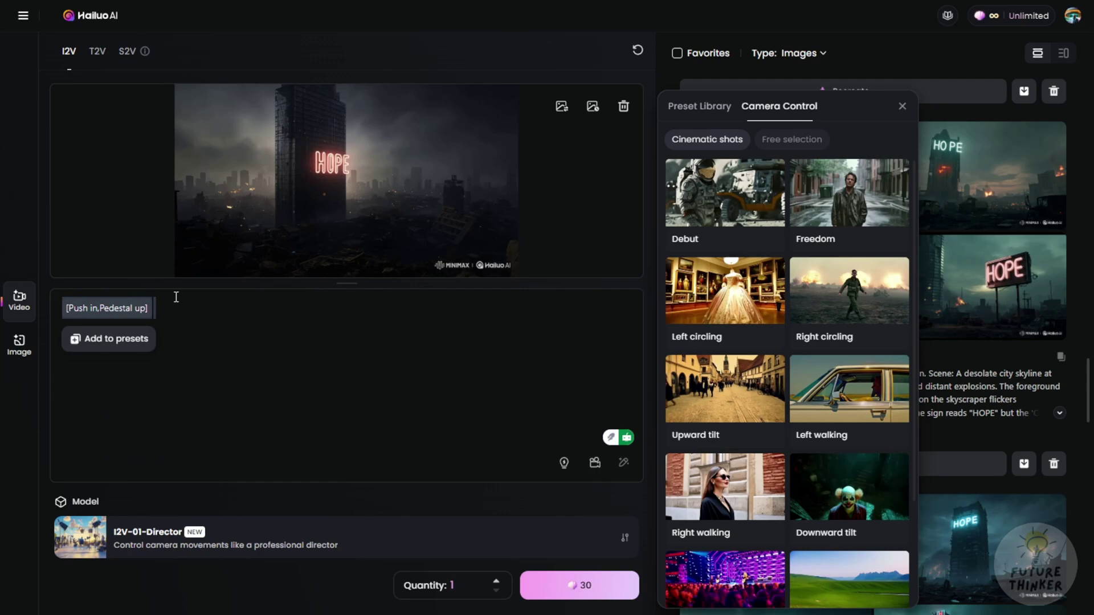
key("BackSpace")
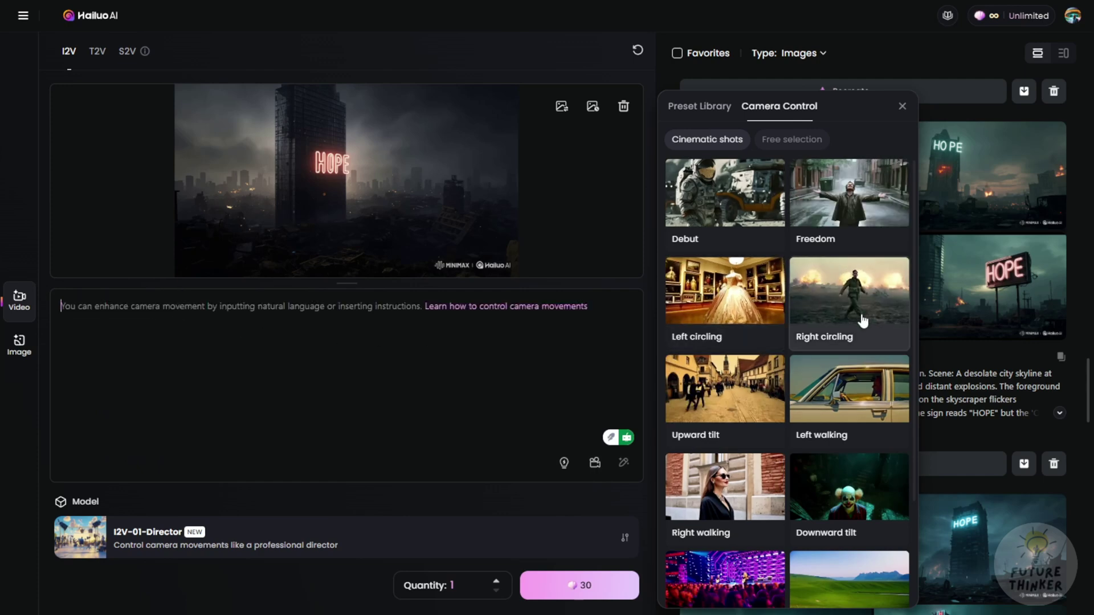
Step: Set the camera moves to Truck right, Pan left, Tracking shot plus Pedestal down, Tilt up, then paste the scene description
left_click(825, 306)
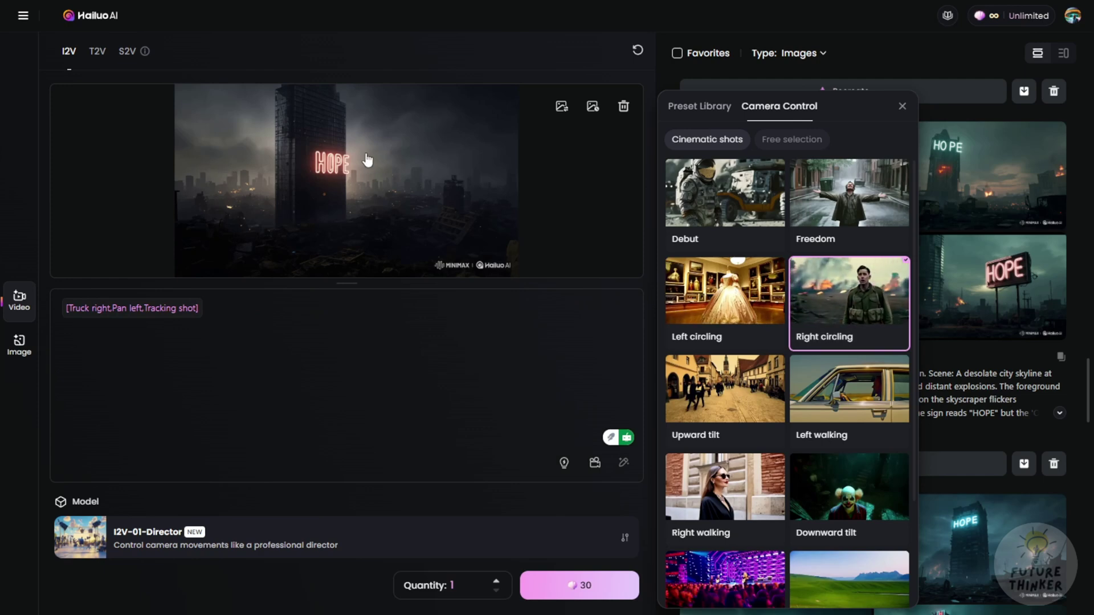
scroll(849, 424, "down", 1)
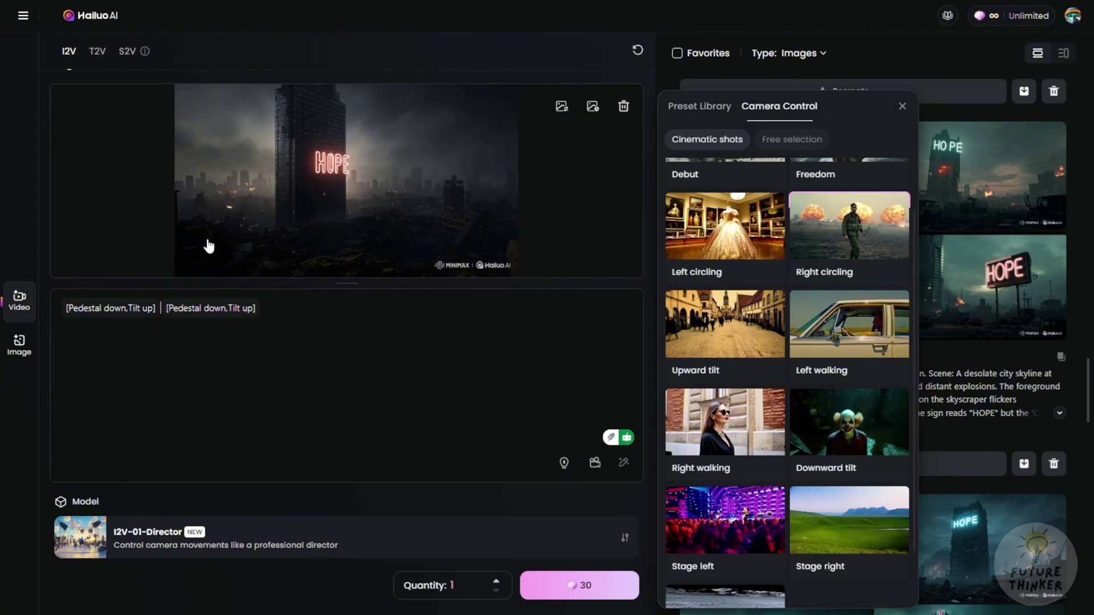
key("BackSpace")
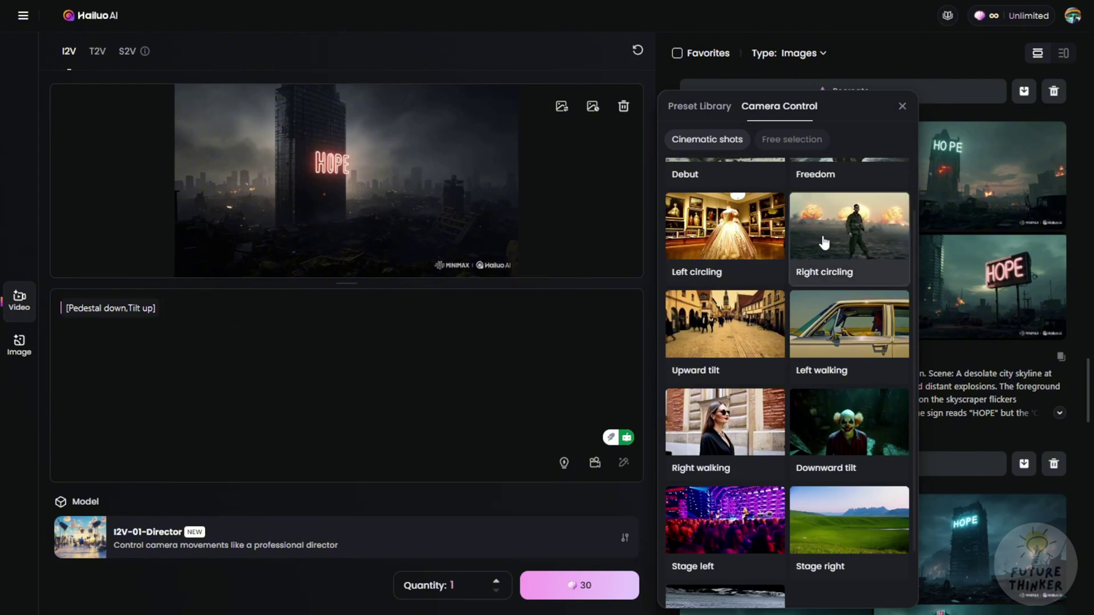
left_click(849, 228)
type("A lone skyscraper with a flickering neon sign reading 'H PE' stands amidst a desolate city skyline at dusk, surrounded by crumbling buildings, smoke, and distant explosions. The foreground is littered with rubble and abandoned vehicles. The sign flickers intermittently, casting a dim, pulsating glow over the ruins.")
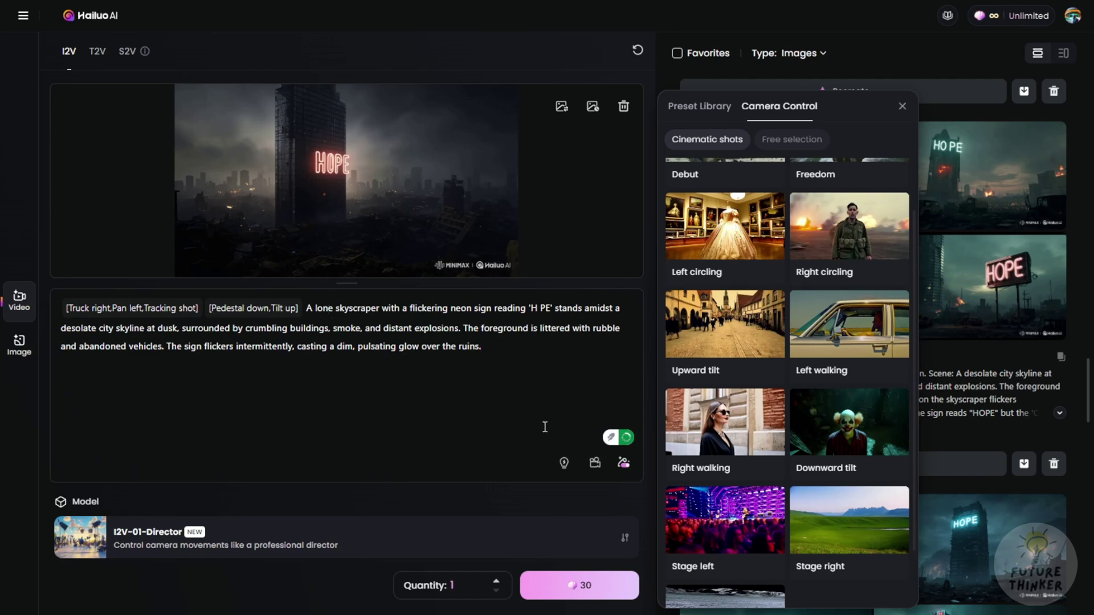
left_click(902, 106)
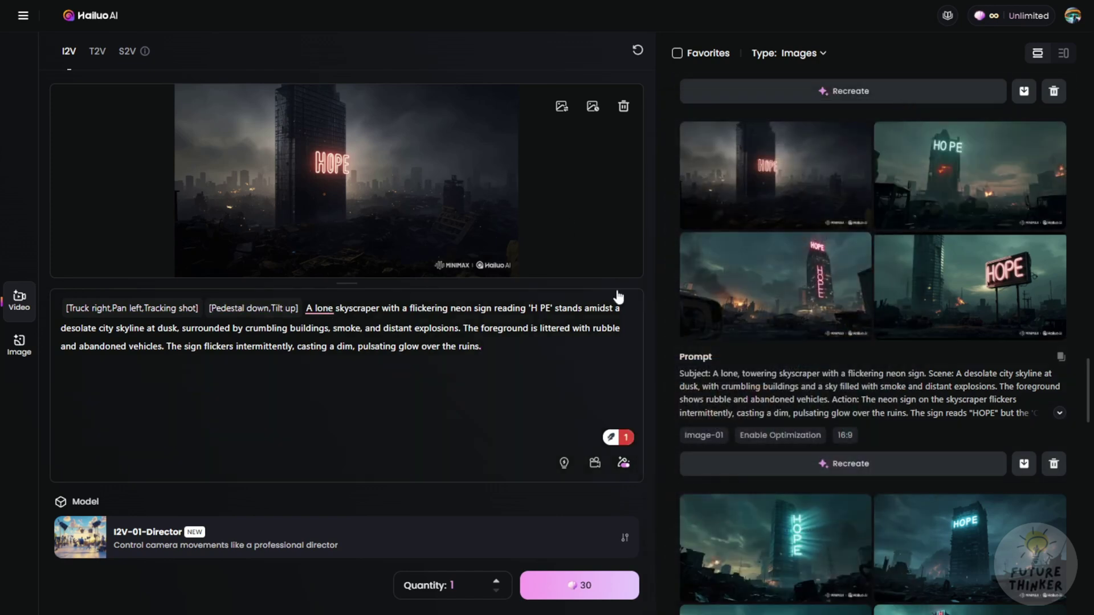
Step: Start the video generation, then play and pause the third 'In the aftermath' narration from History
left_click(579, 585)
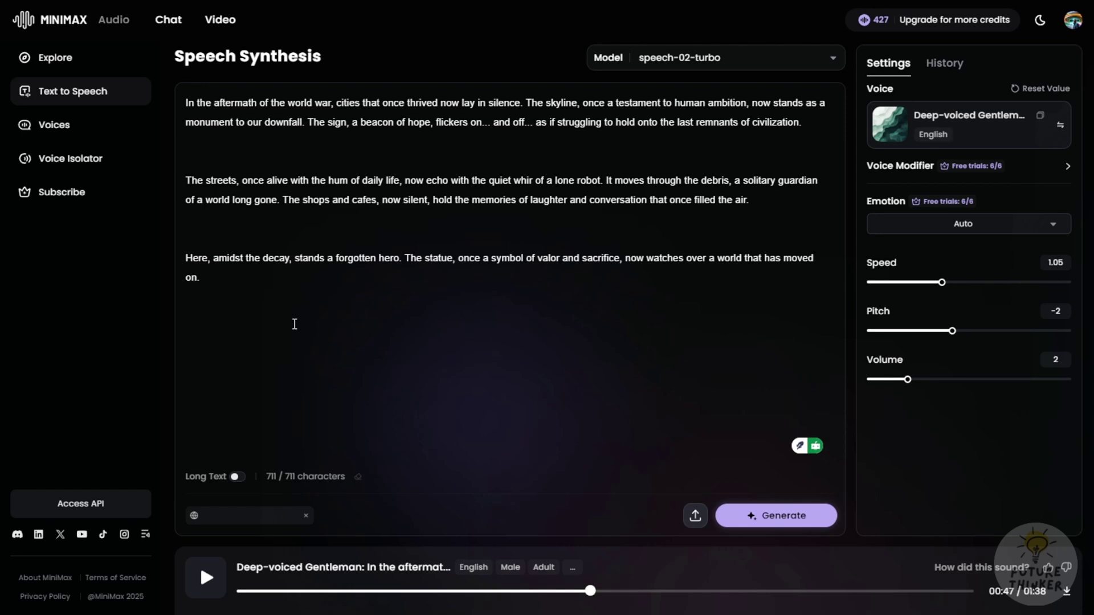
left_click(943, 63)
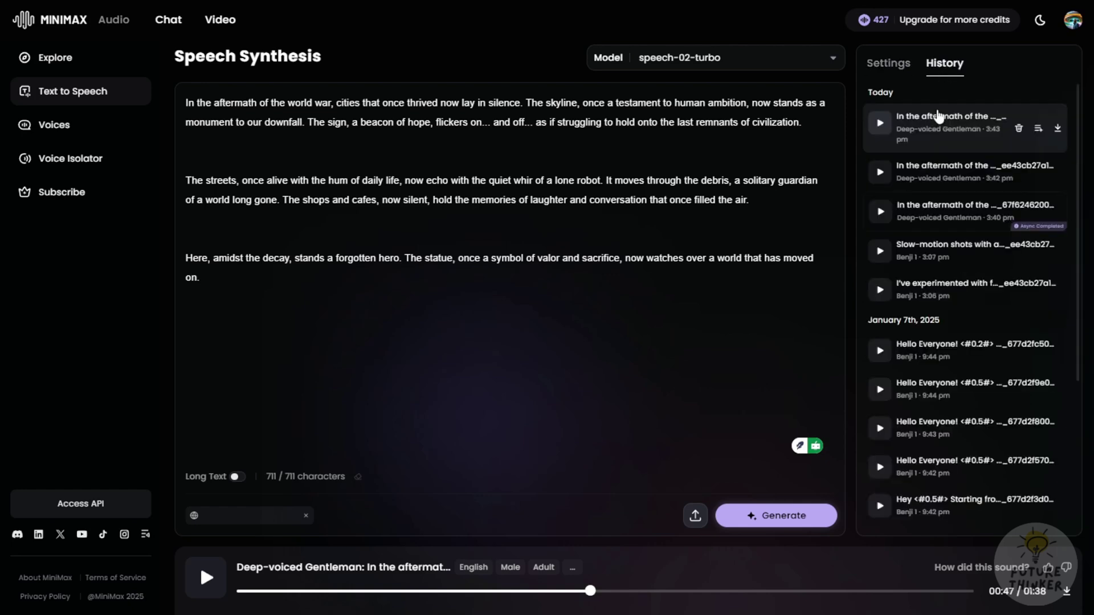
scroll(936, 332, "down", 3)
scroll(935, 370, "up", 3)
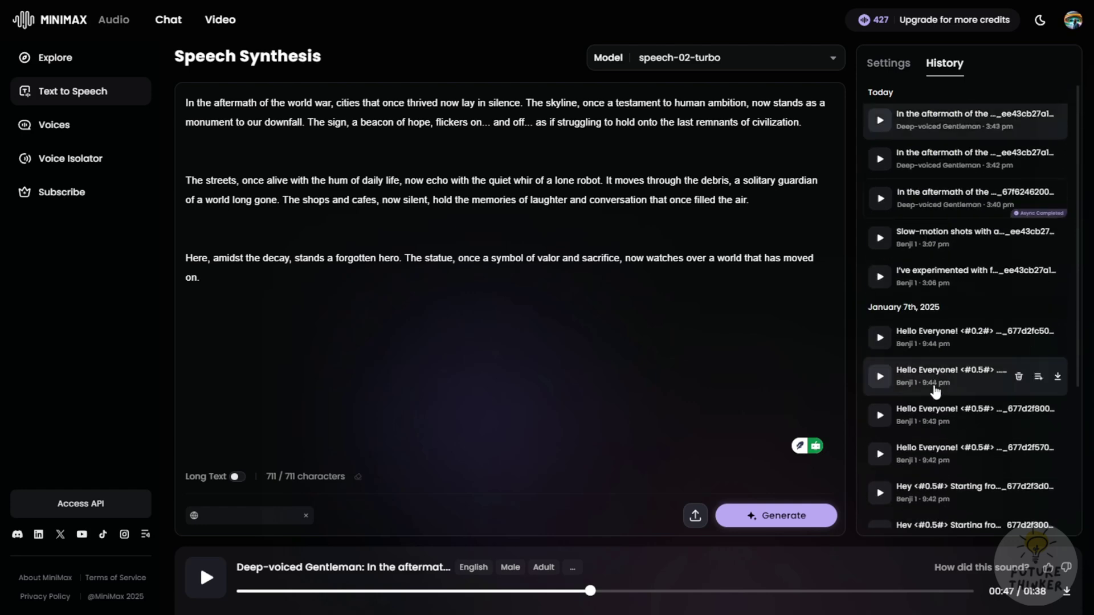
left_click(933, 209)
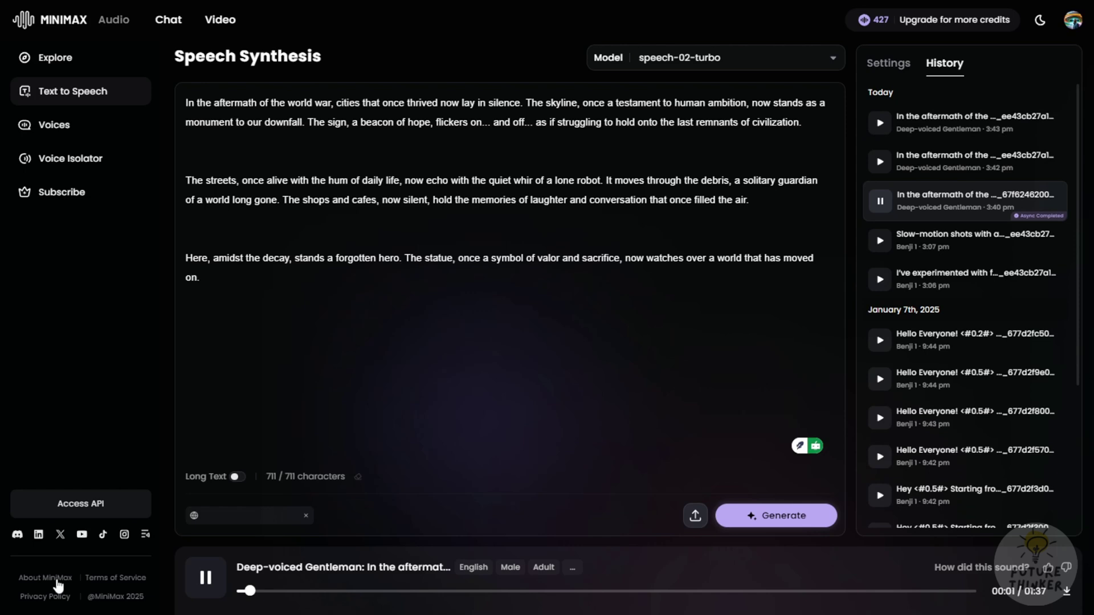
left_click(204, 578)
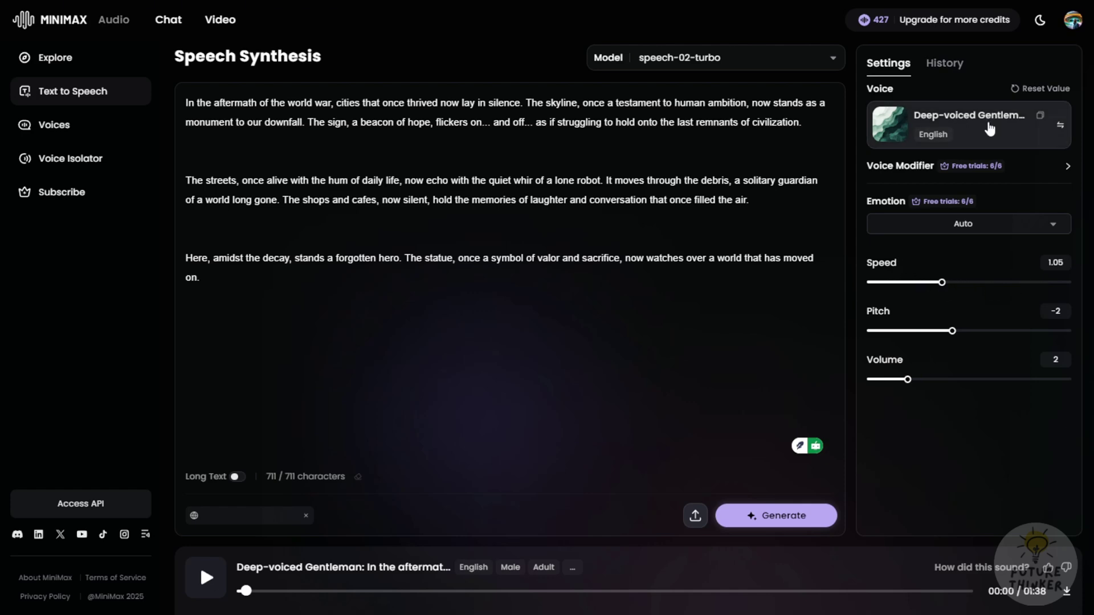
Step: Check My Voices and the language filter, then begin creating a new voice clone
left_click(990, 127)
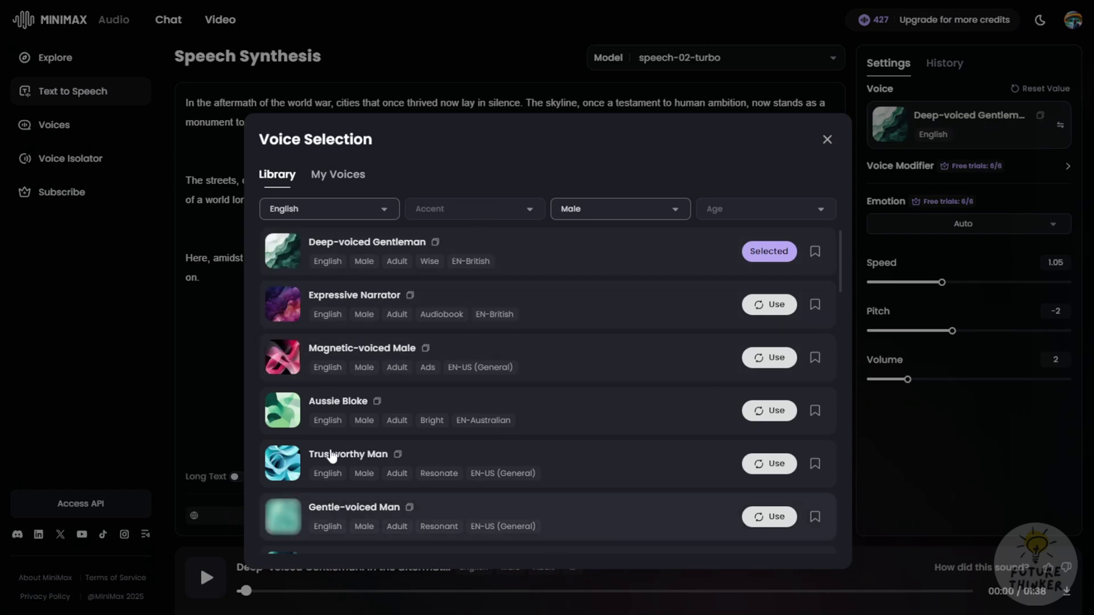
left_click(324, 176)
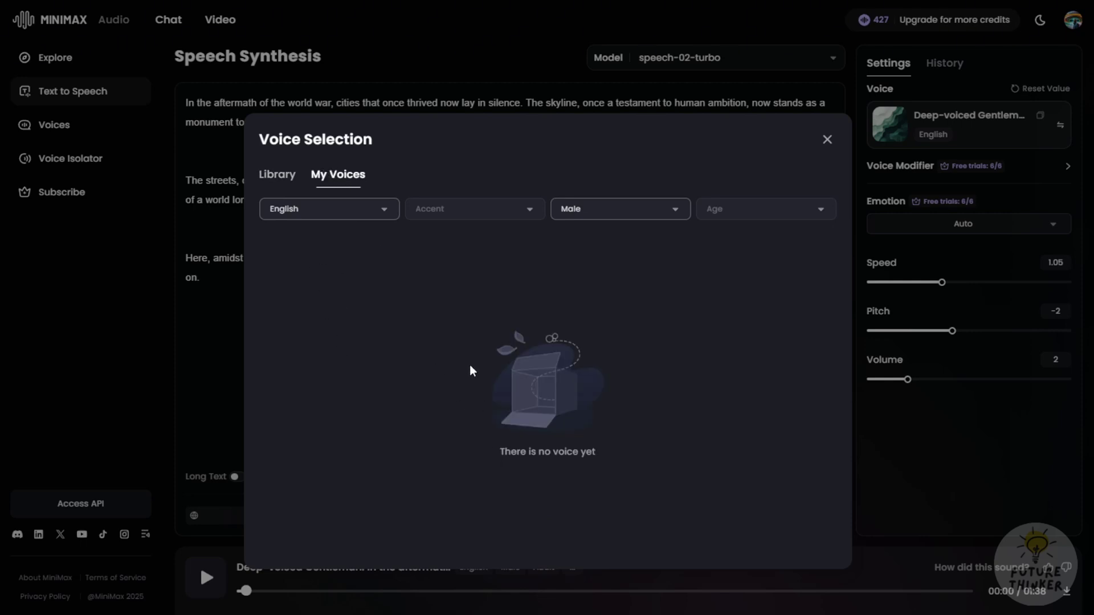
left_click(327, 212)
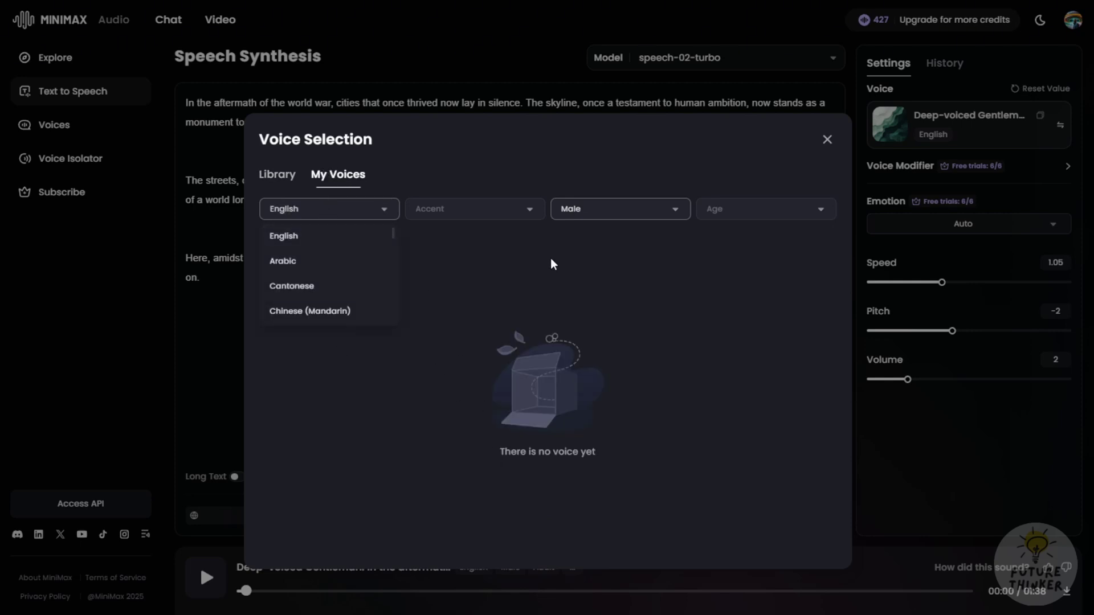
left_click(597, 218)
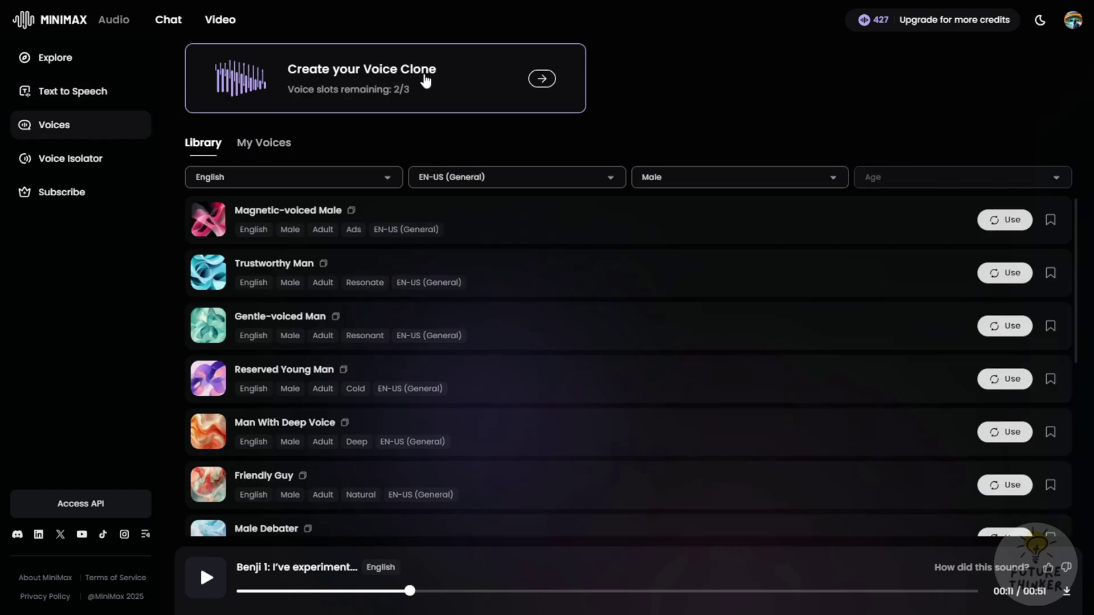
left_click(440, 79)
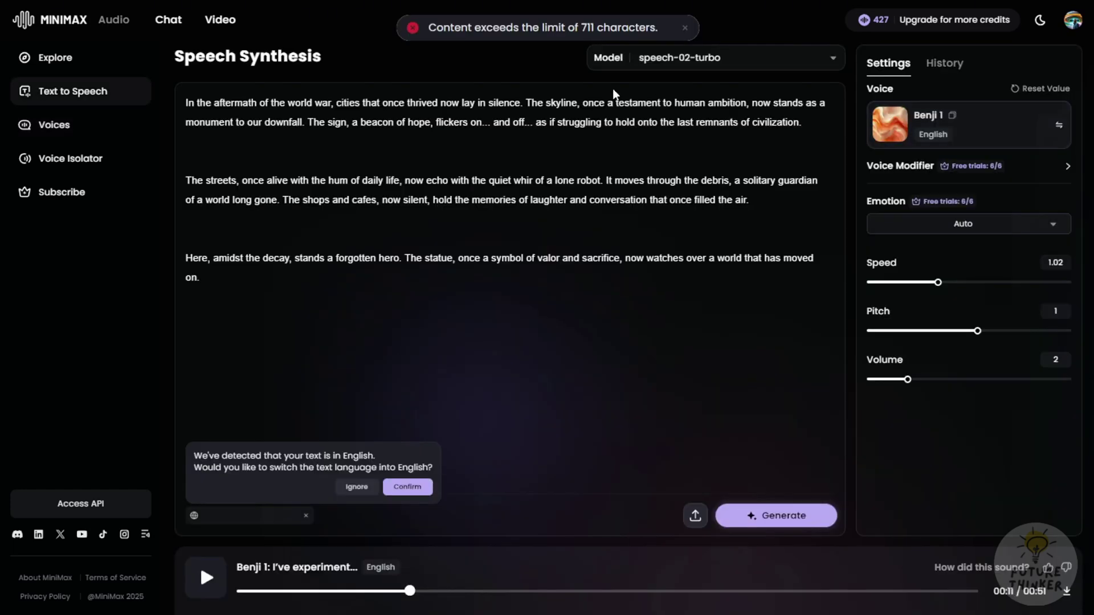
Step: Dismiss the character-limit and language warnings, then preview the 8-second Benji 1 cloned-voice sample
left_click(685, 28)
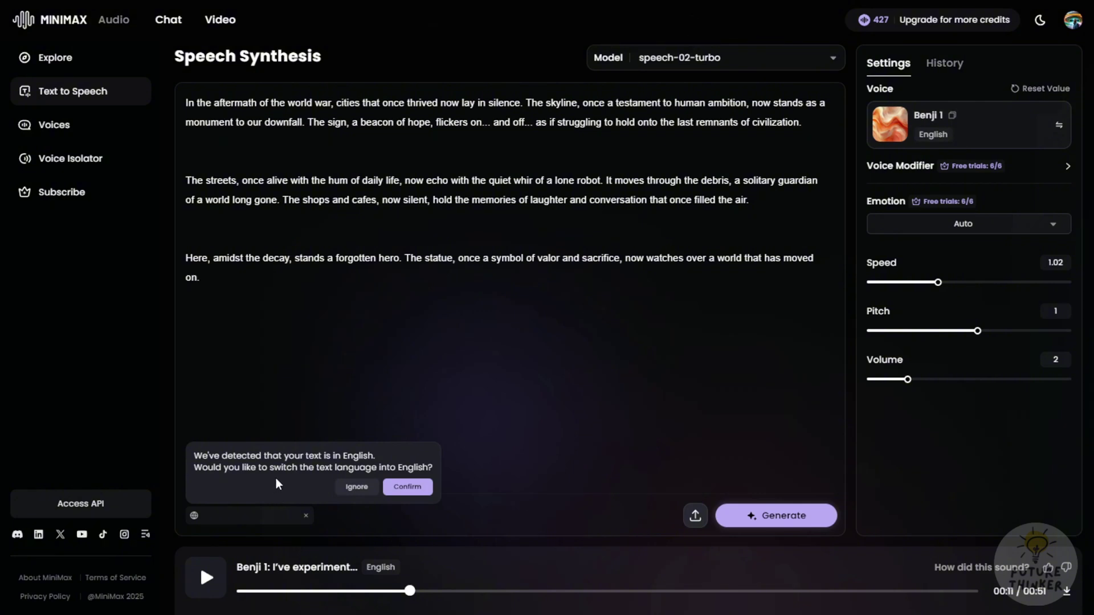
left_click(432, 435)
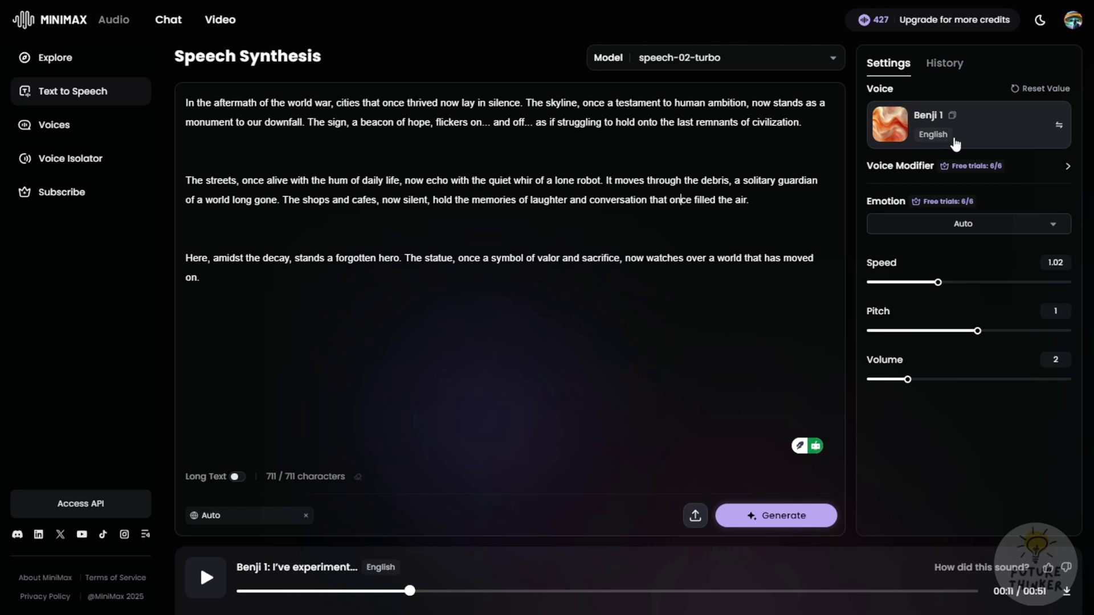
left_click(890, 124)
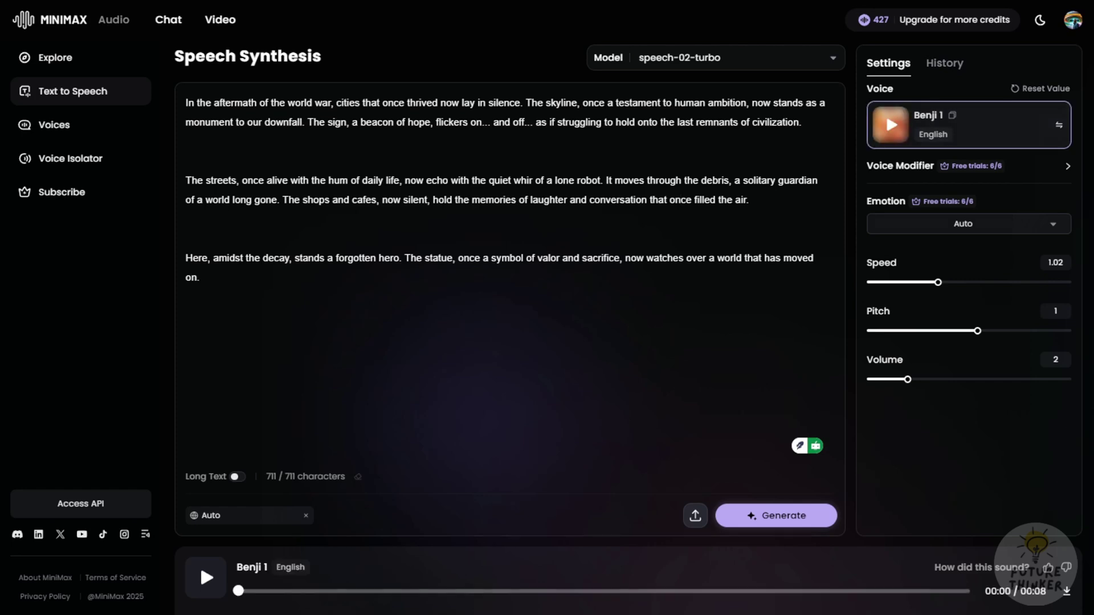
left_click(207, 578)
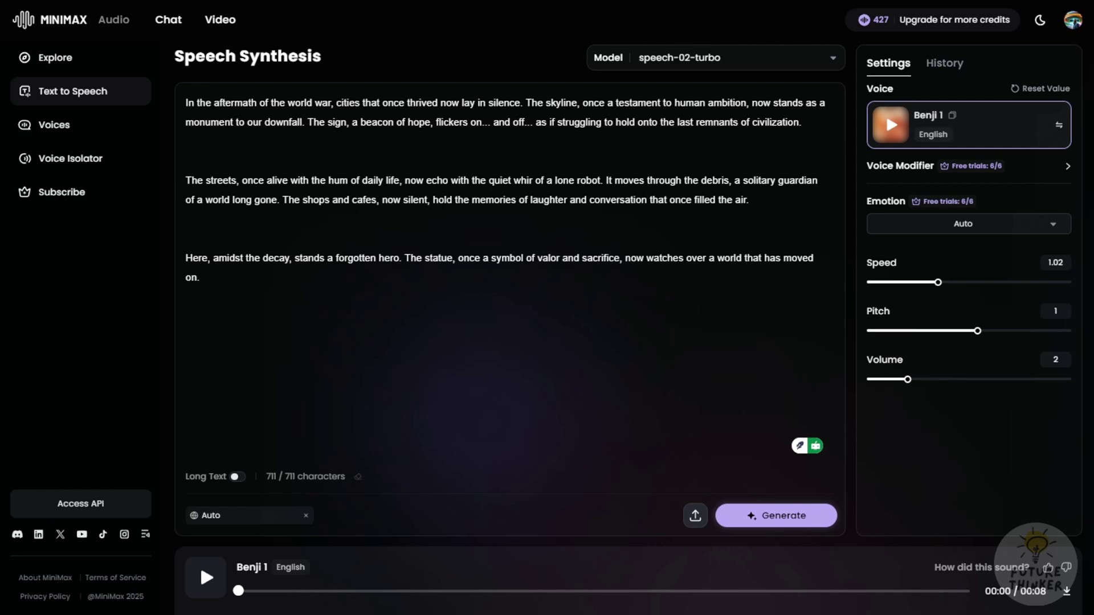
left_click(251, 515)
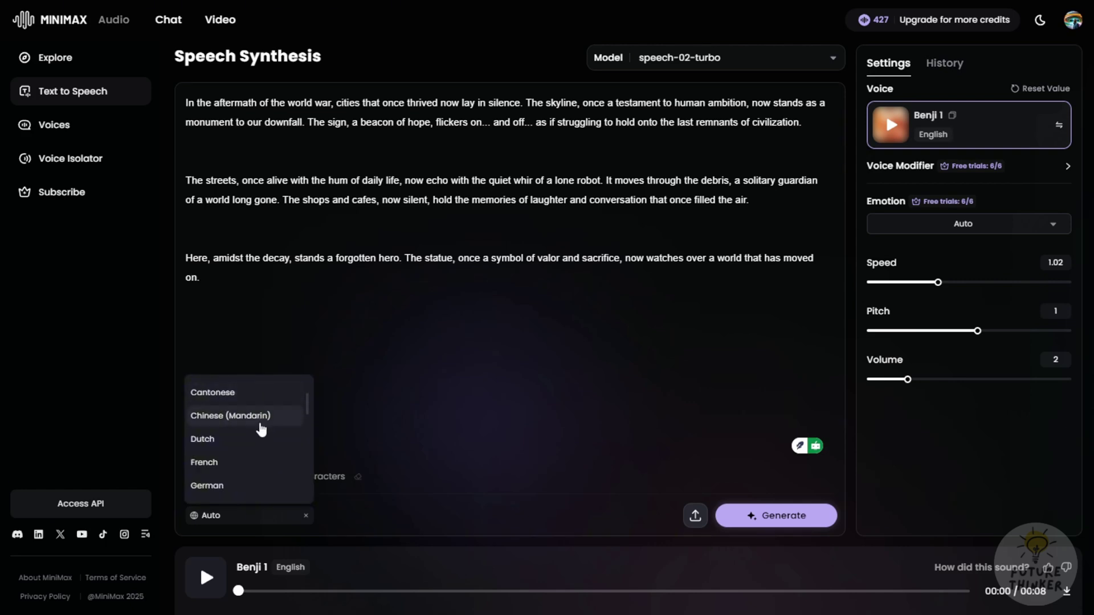
scroll(259, 426, "up", 3)
scroll(210, 447, "down", 3)
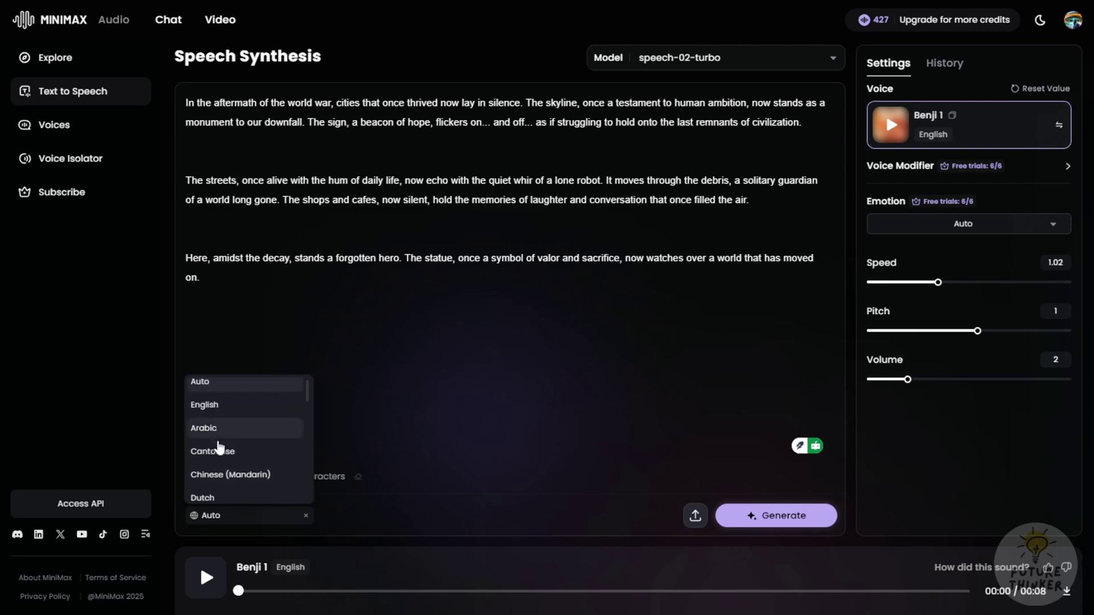
scroll(228, 462, "down", 3)
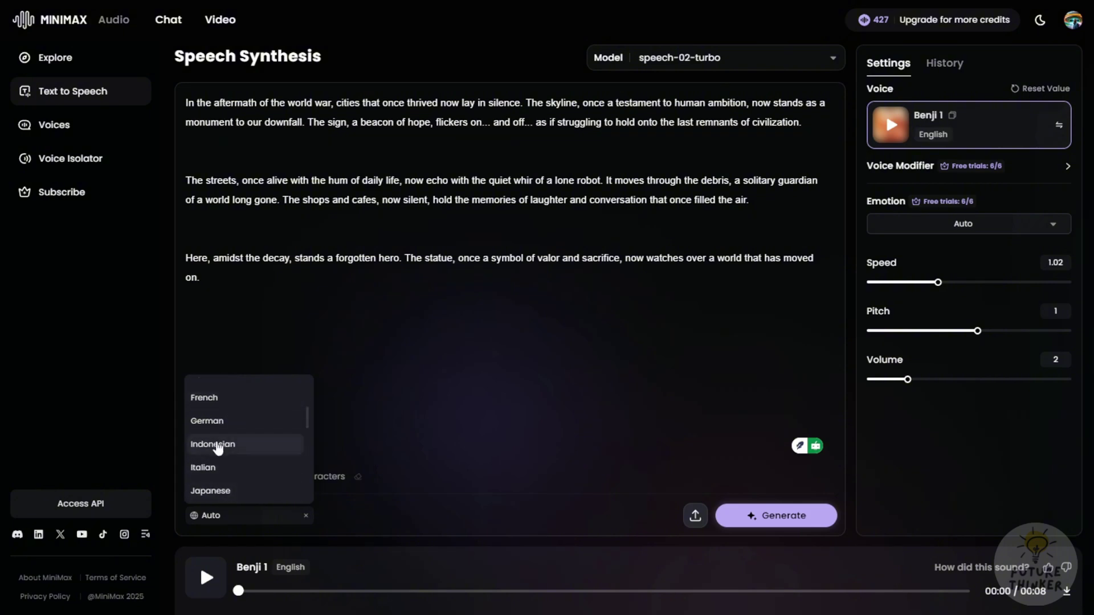
scroll(283, 457, "down", 2)
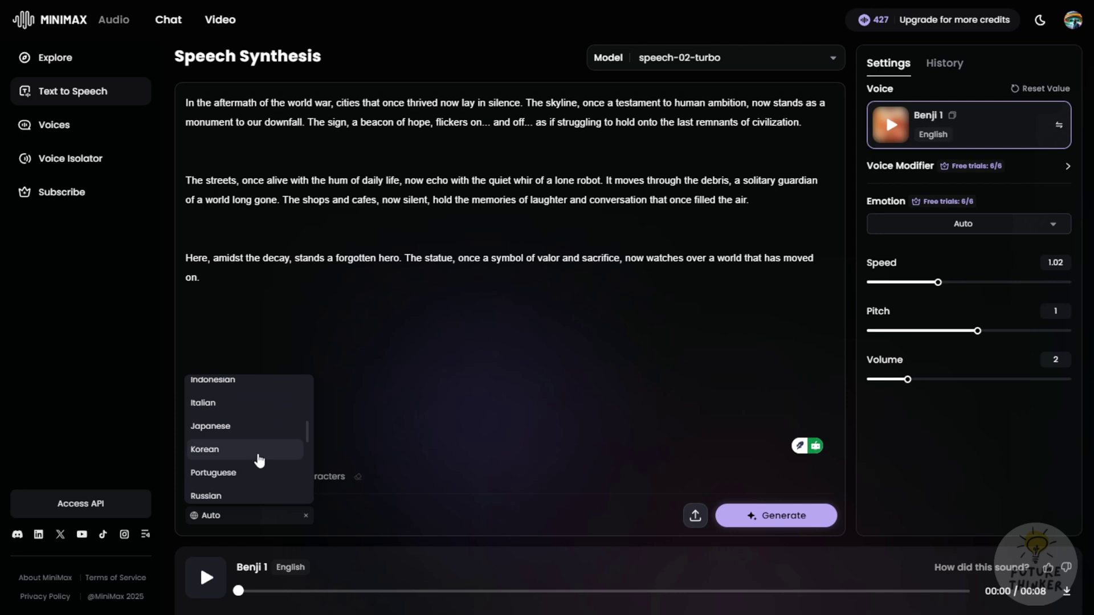
scroll(254, 450, "down", 2)
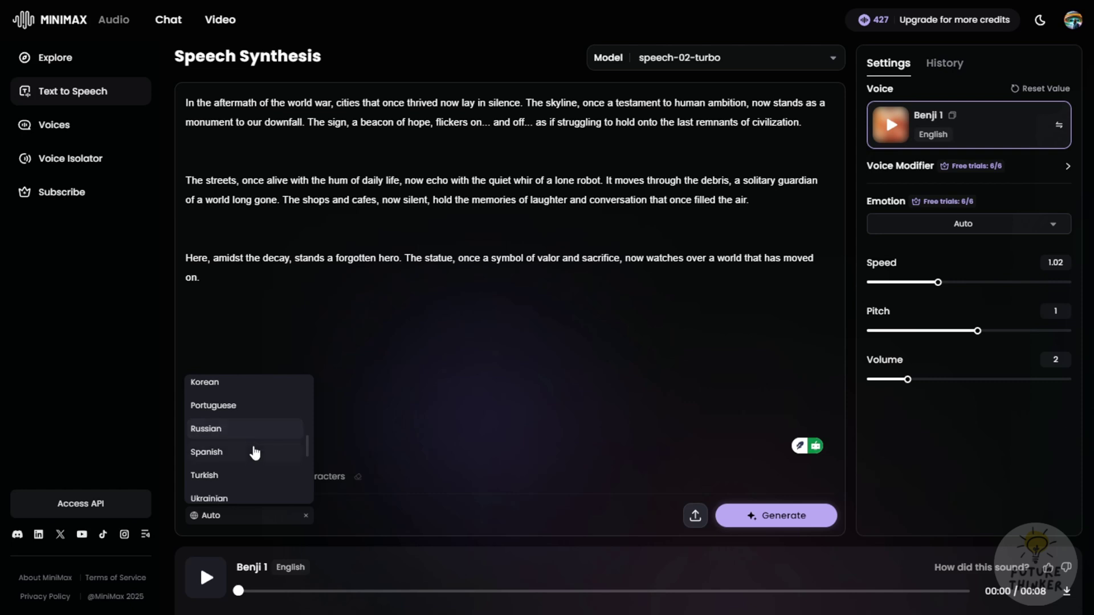
scroll(251, 450, "down", 2)
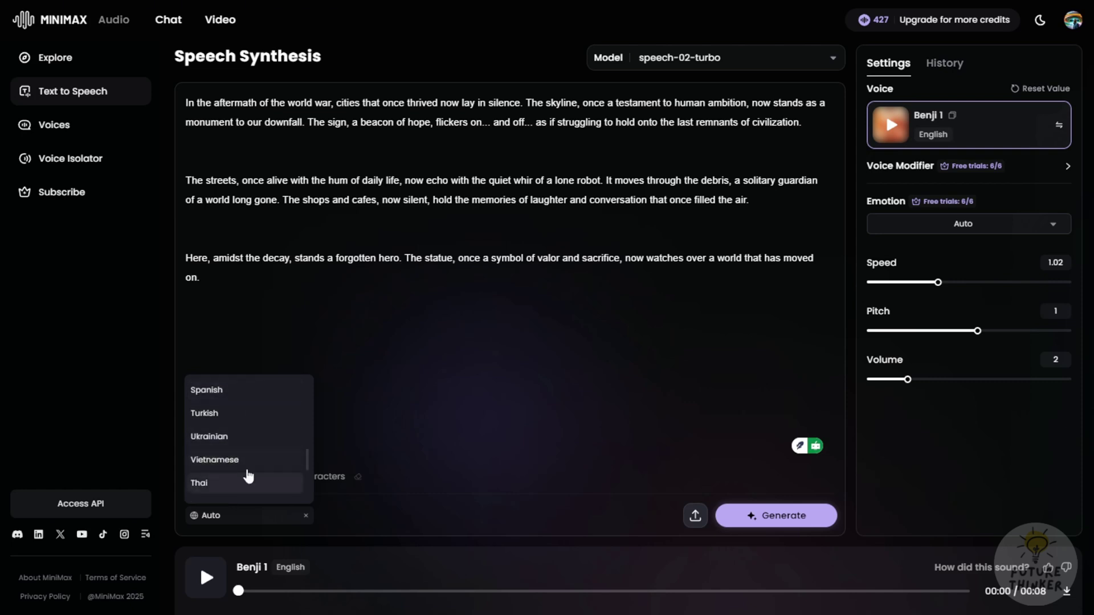
scroll(248, 475, "up", 7)
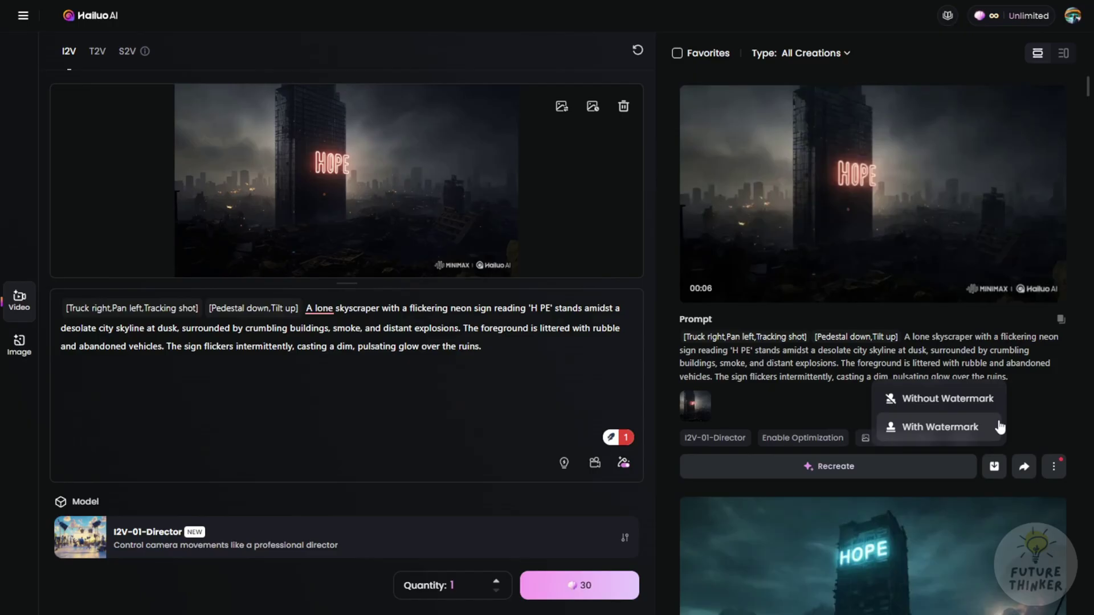
Step: Leave the HOPE skyscraper clip's page and go to the Explore page via the sidebar
left_click(999, 427)
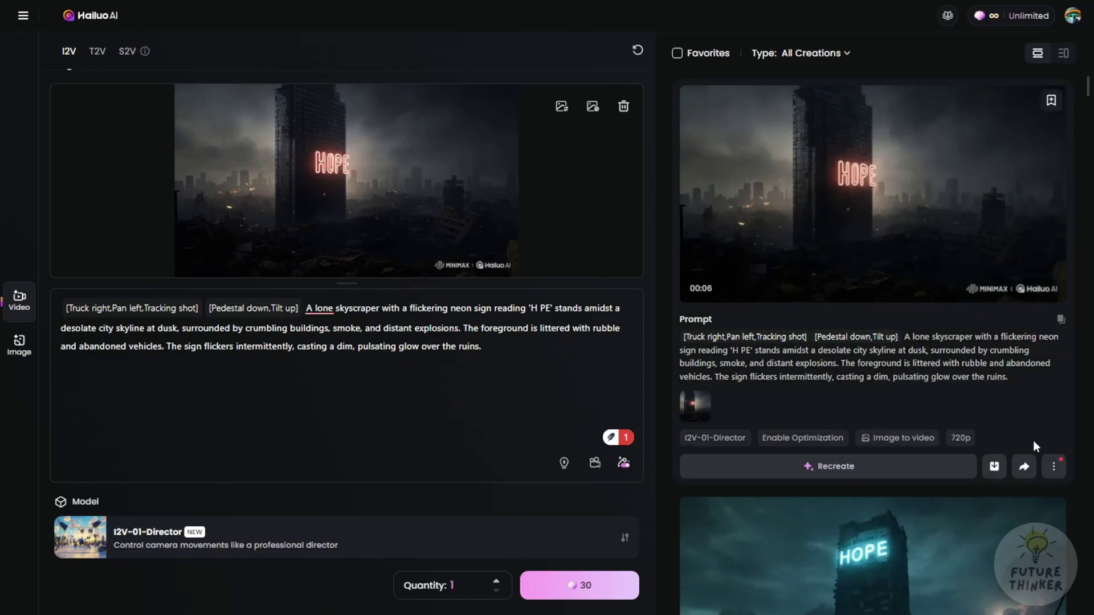
left_click(1053, 466)
left_click(23, 15)
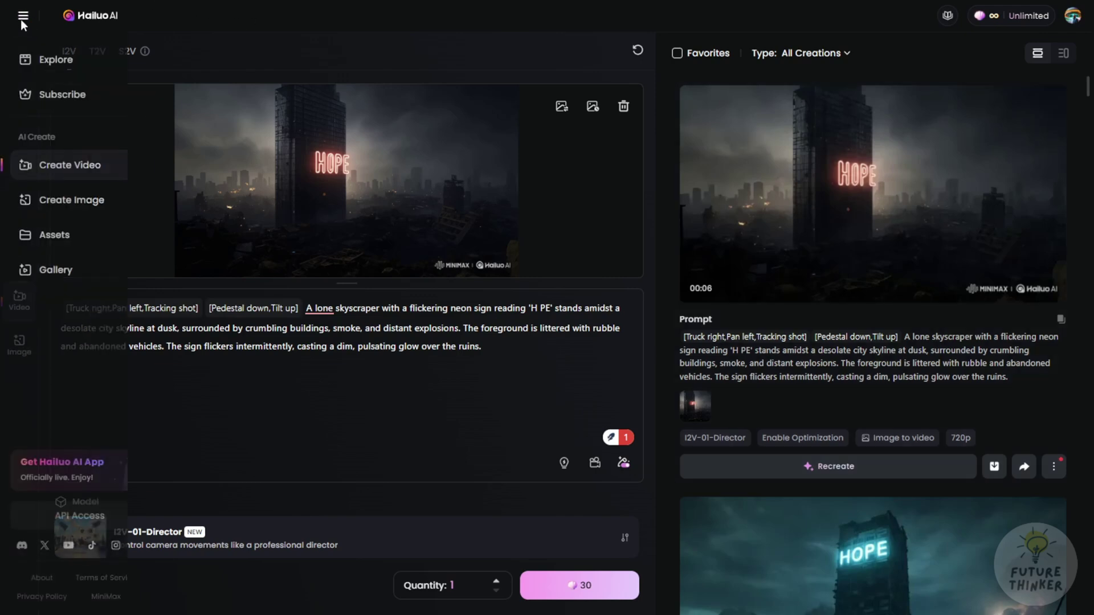
left_click(43, 59)
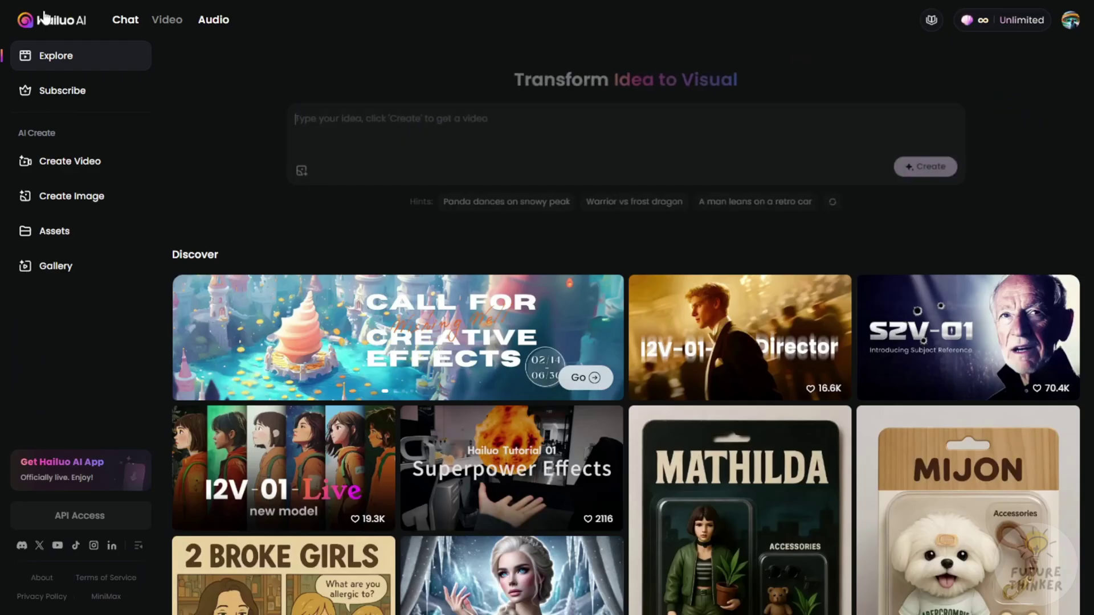